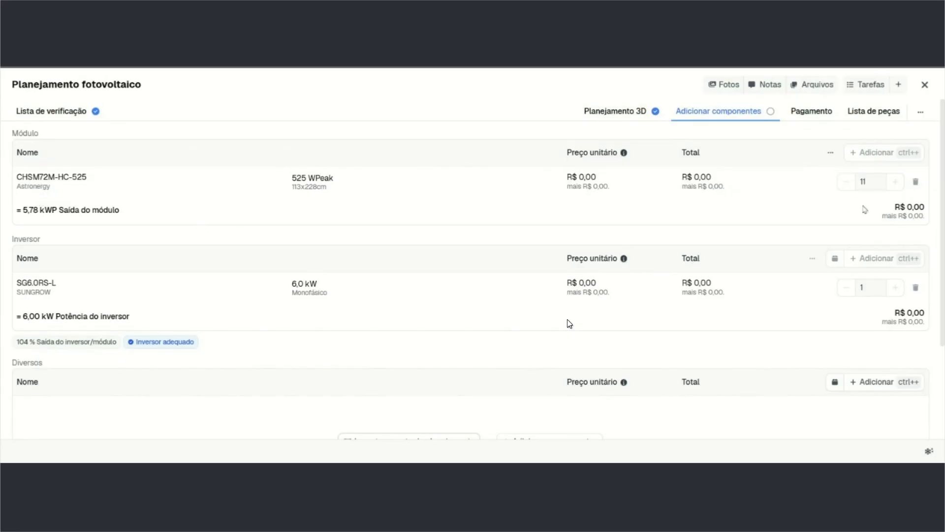
Try a unit price of R$ 200 for the CHSM72M-HC-525 module and clear it again.
scroll(747, 169, down, 2)
scroll(619, 174, up, 1)
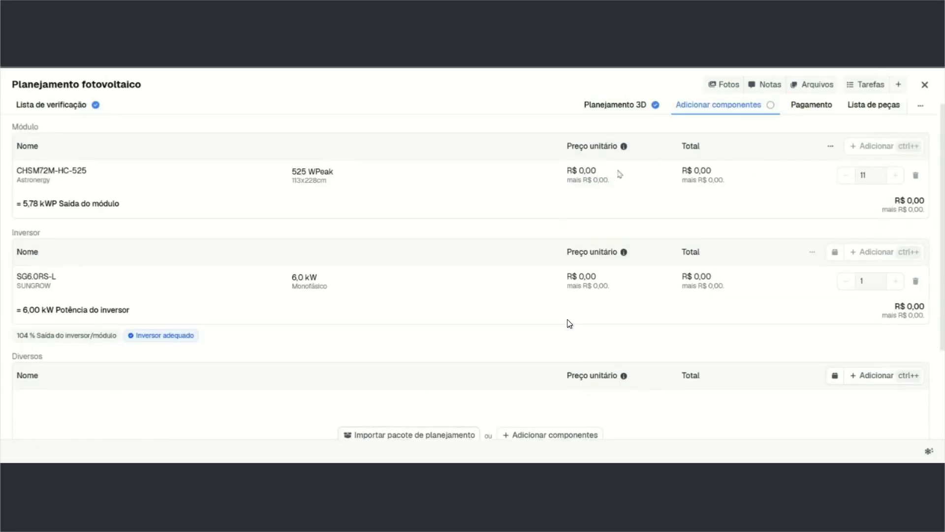
click(598, 186)
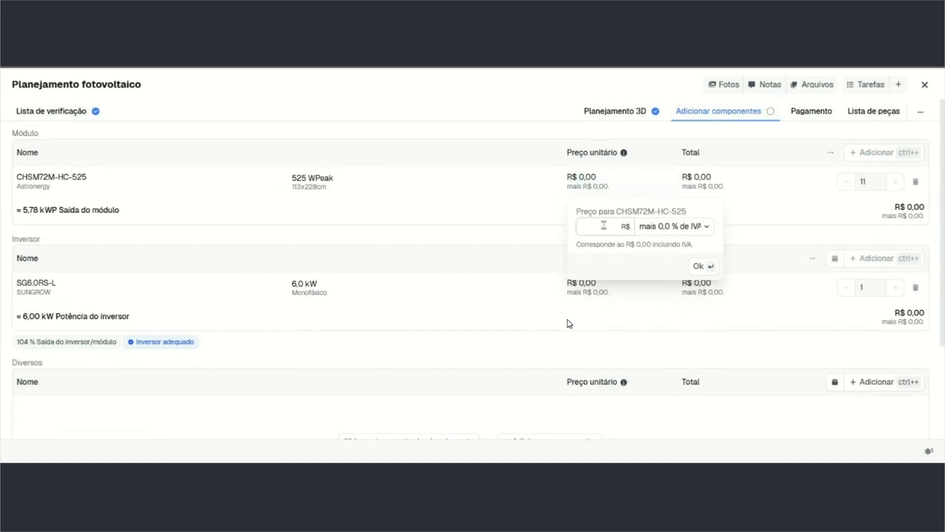
text(200)
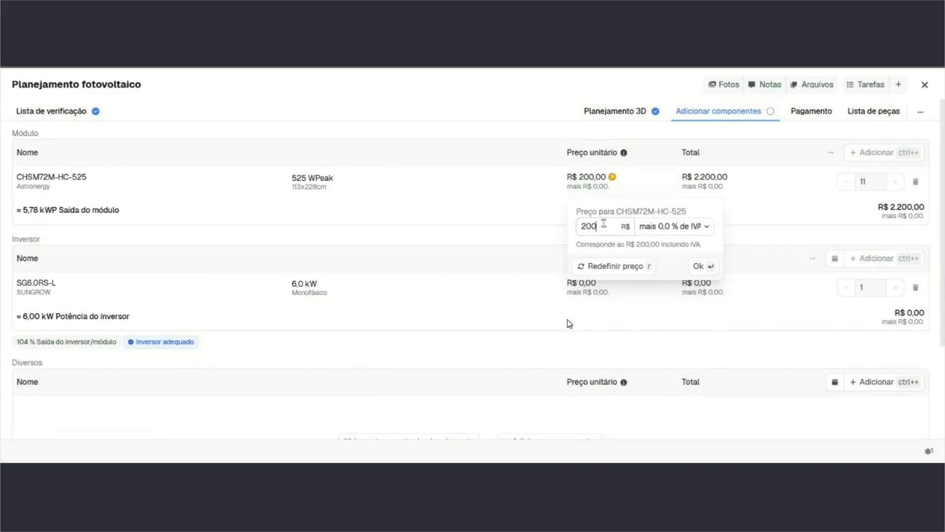
key(BackSpace)
key(BackSpace)
key(BackSpace)
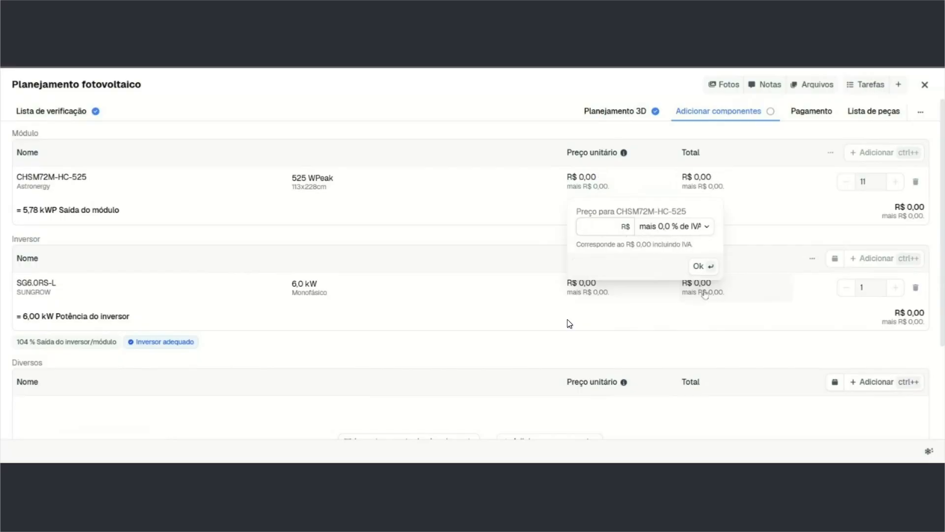
click(706, 266)
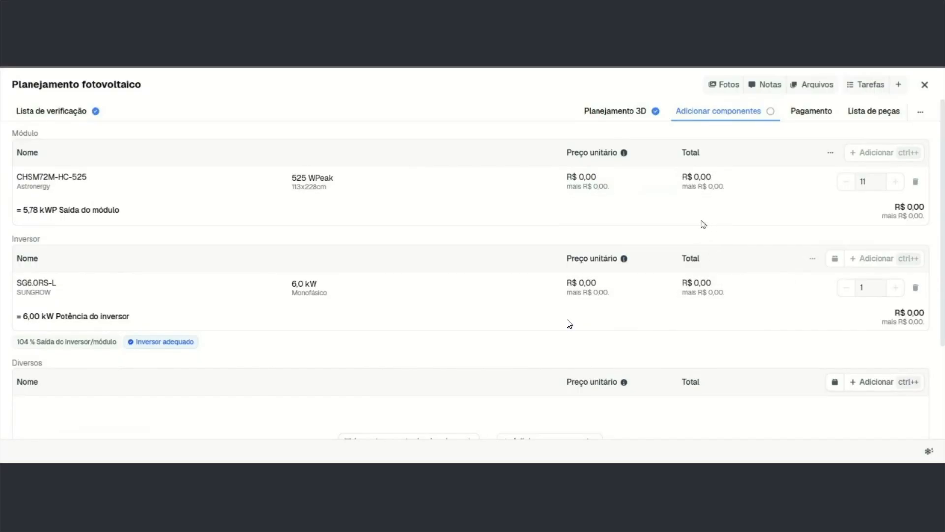
Try a unit price of R$ 2000 for the SG6.0RS-L inverter and clear it again.
scroll(675, 201, down, 3)
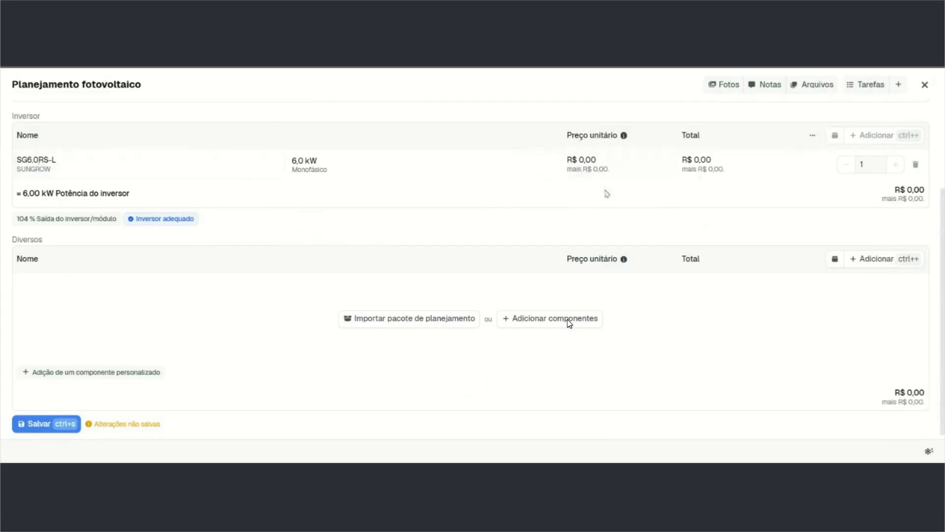
scroll(607, 194, up, 1)
click(595, 225)
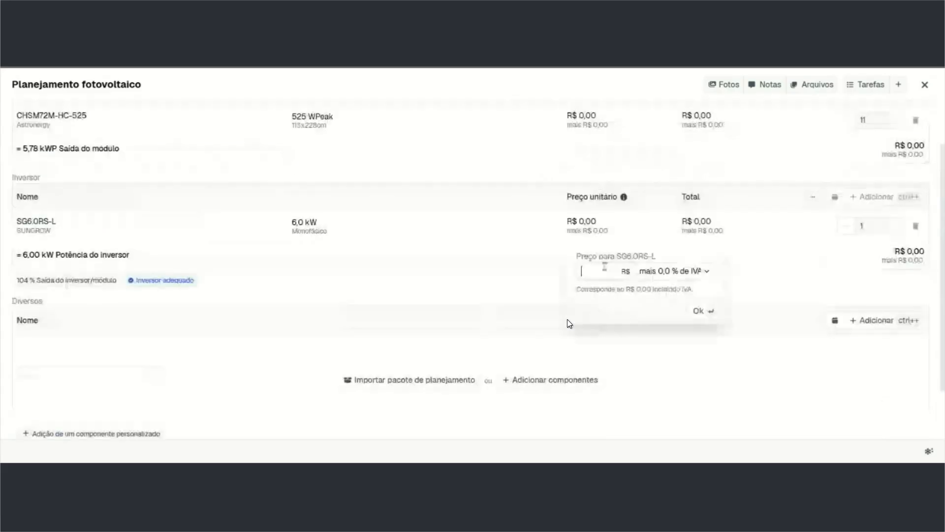
text(2000)
drag(615, 273, 575, 280)
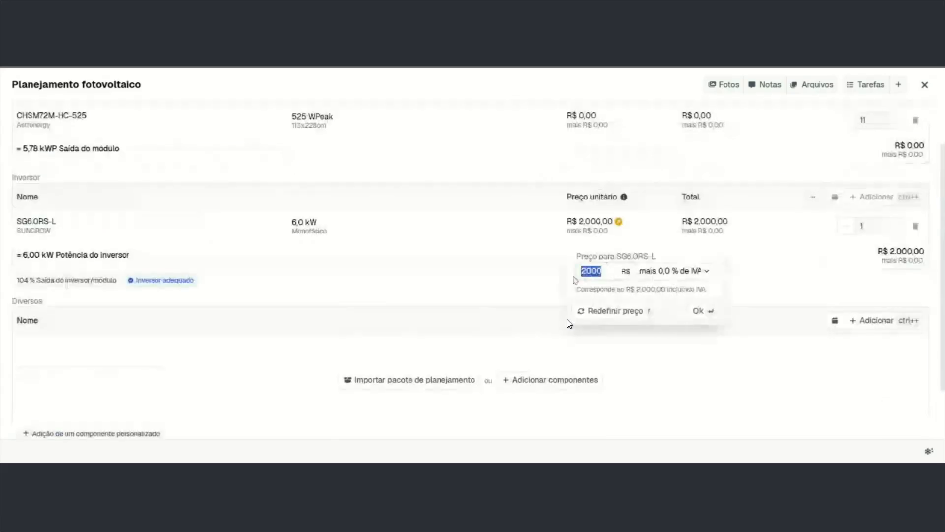
key(BackSpace)
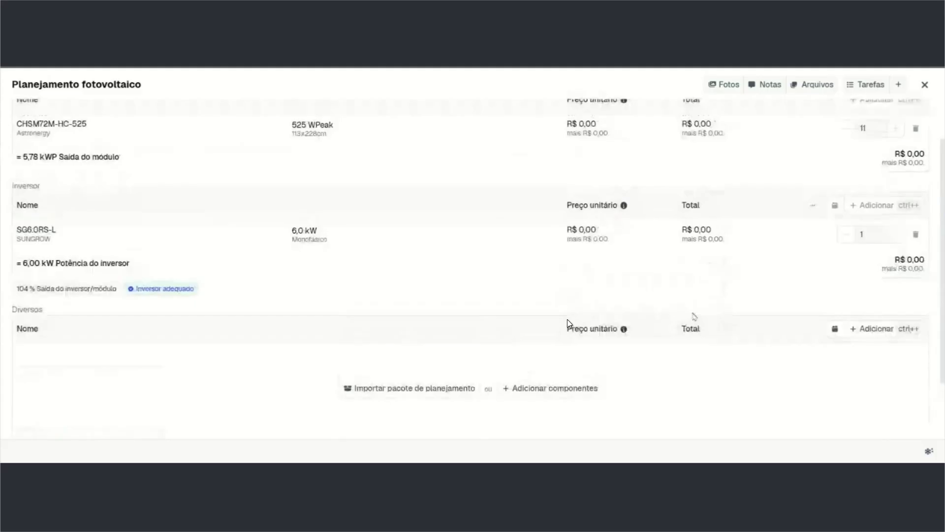
scroll(568, 323, up, 1)
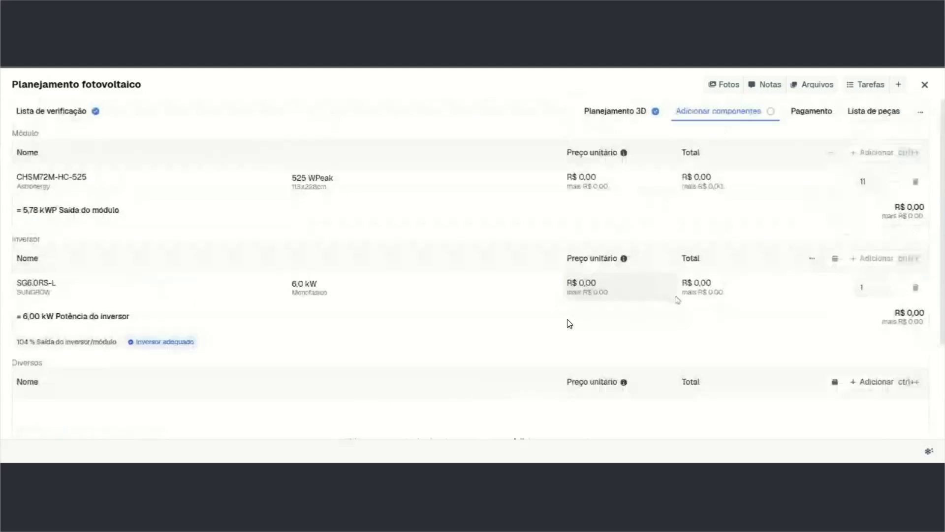
Add Deslocamento >100km, Stringbox Sb 3e/3s 1040v 32a, Conexão elétrica CA and Conector MC4 to the Diversos section.
scroll(569, 324, down, 1)
scroll(569, 324, down, 1)
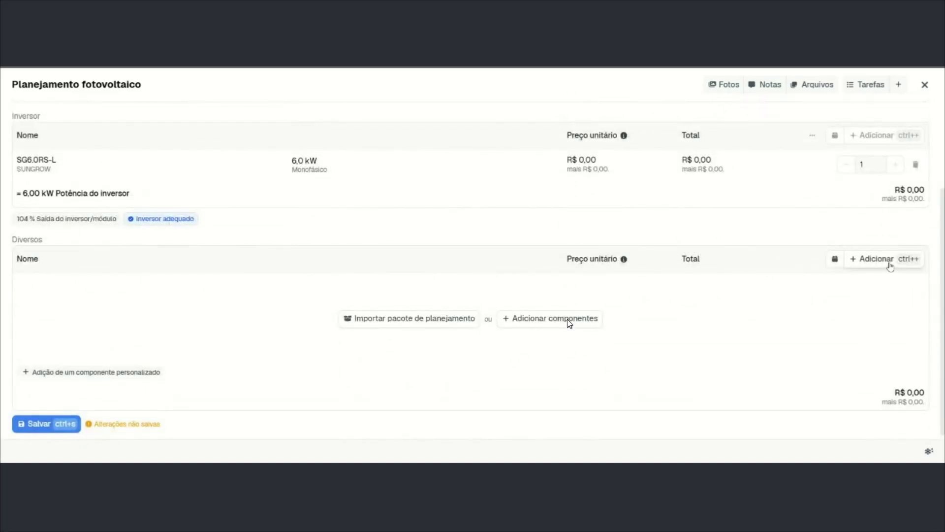
click(570, 321)
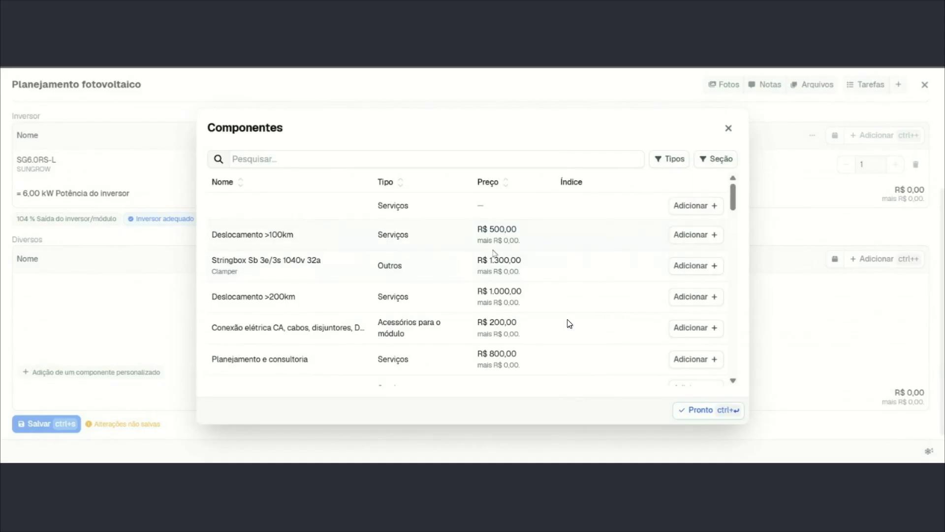
scroll(733, 199, down, 1)
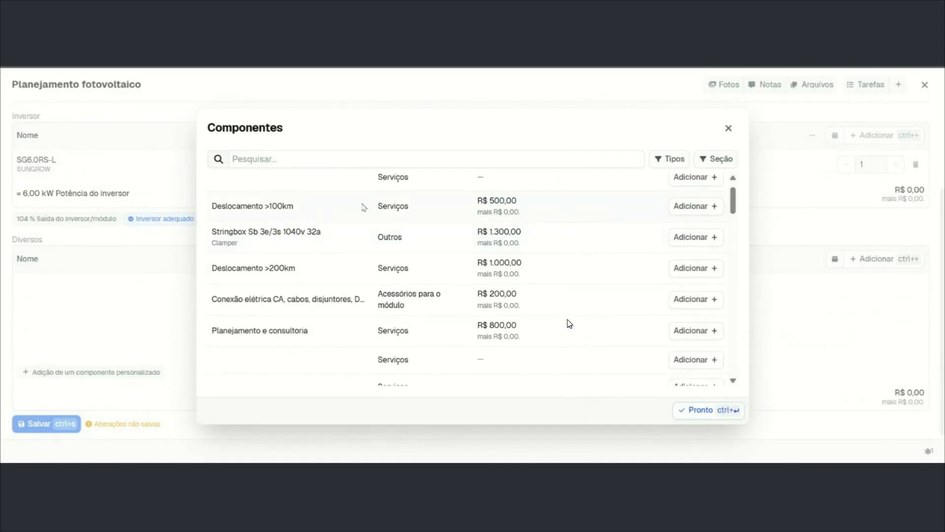
click(682, 207)
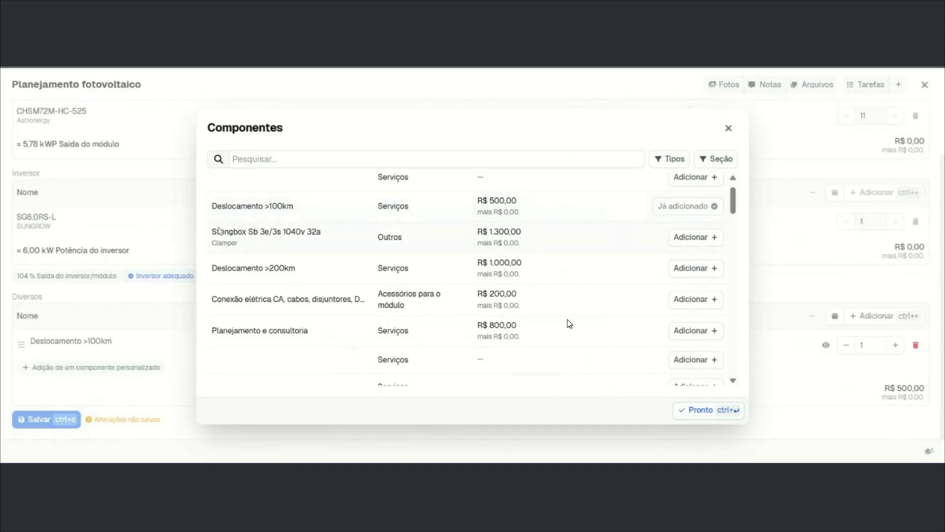
click(695, 238)
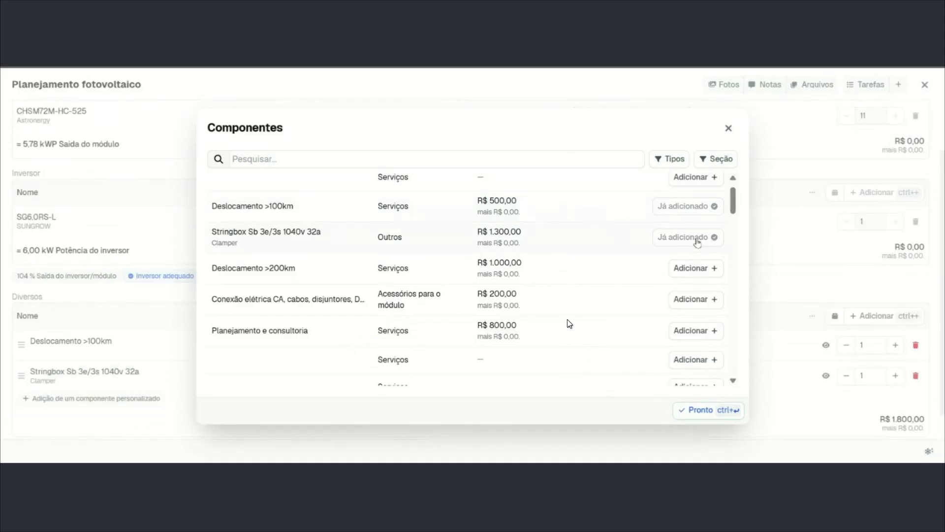
scroll(697, 243, down, 4)
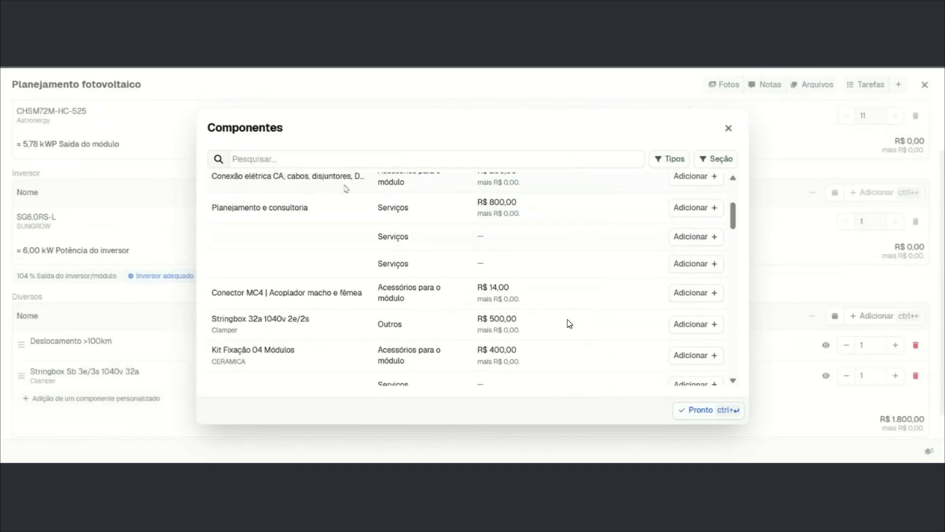
click(681, 181)
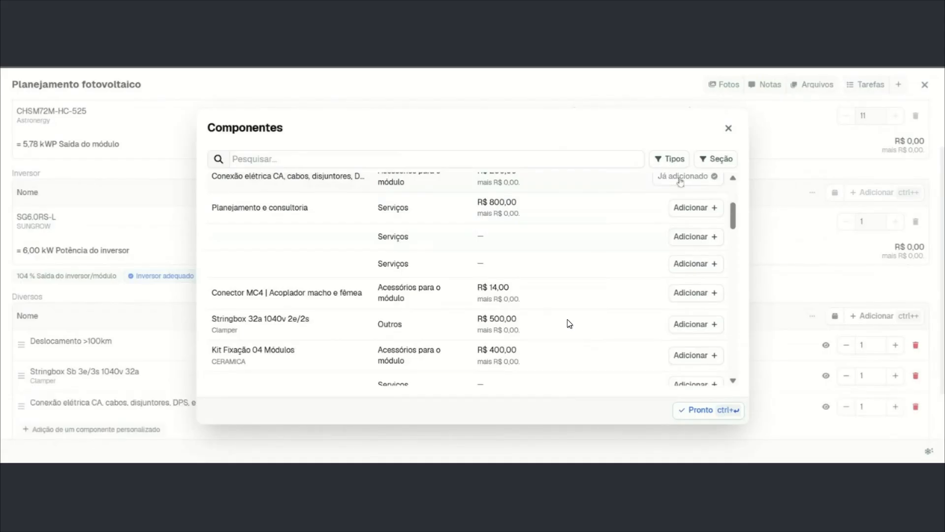
click(689, 291)
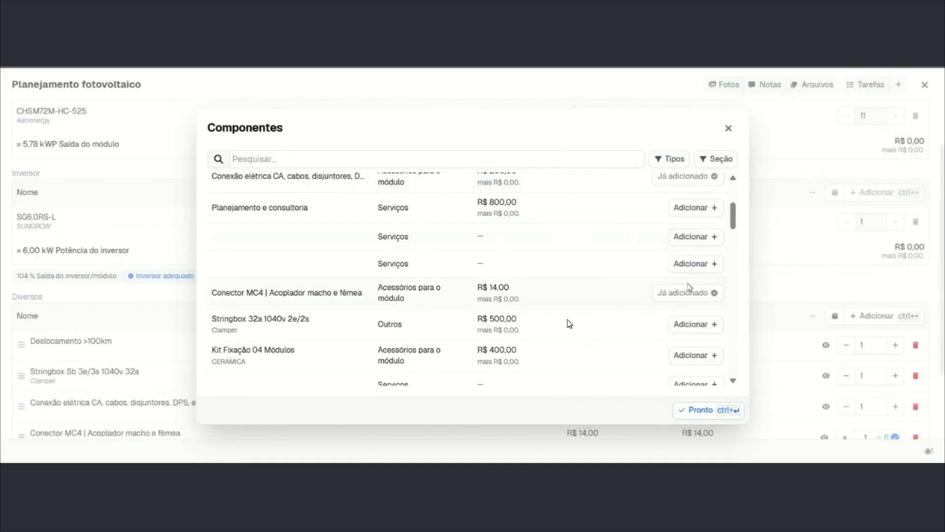
click(728, 129)
Accept the suggested quantity of 11 for the Conector MC4 component in Diversos.
scroll(734, 168, down, 2)
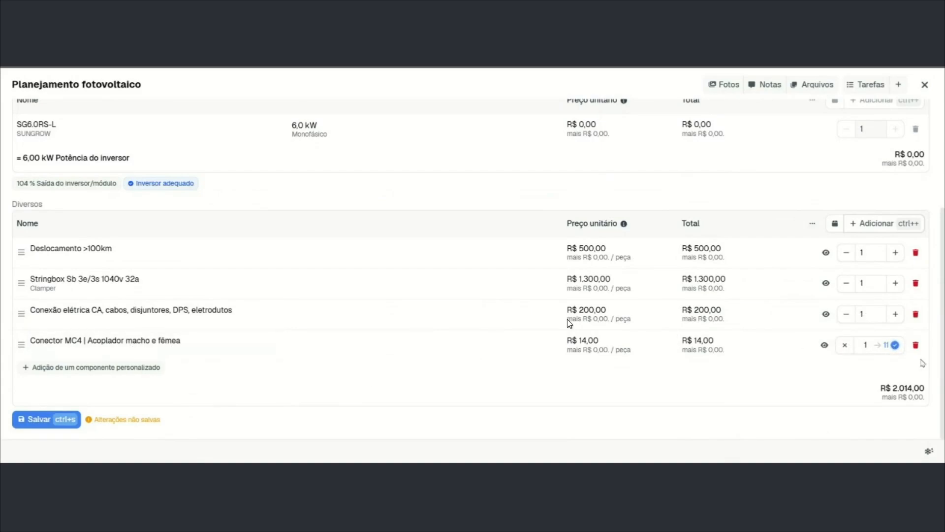
click(896, 346)
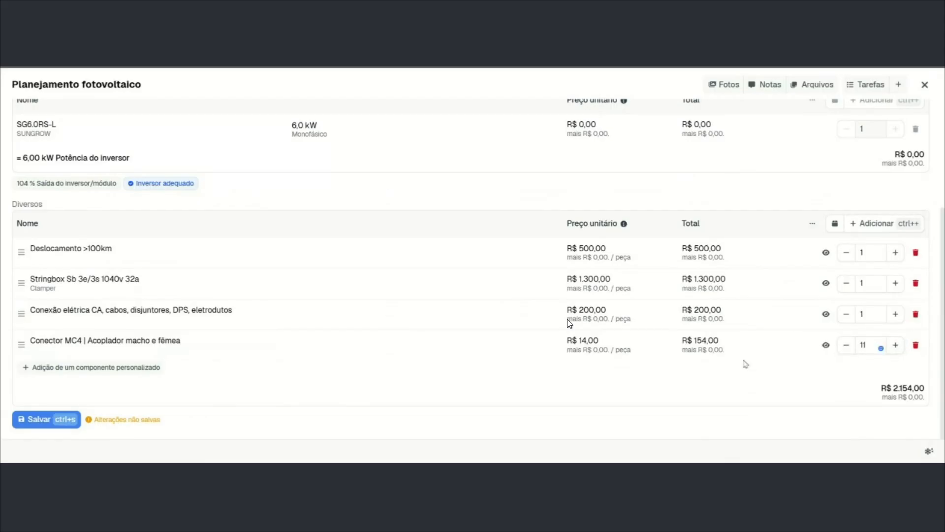
scroll(744, 364, up, 5)
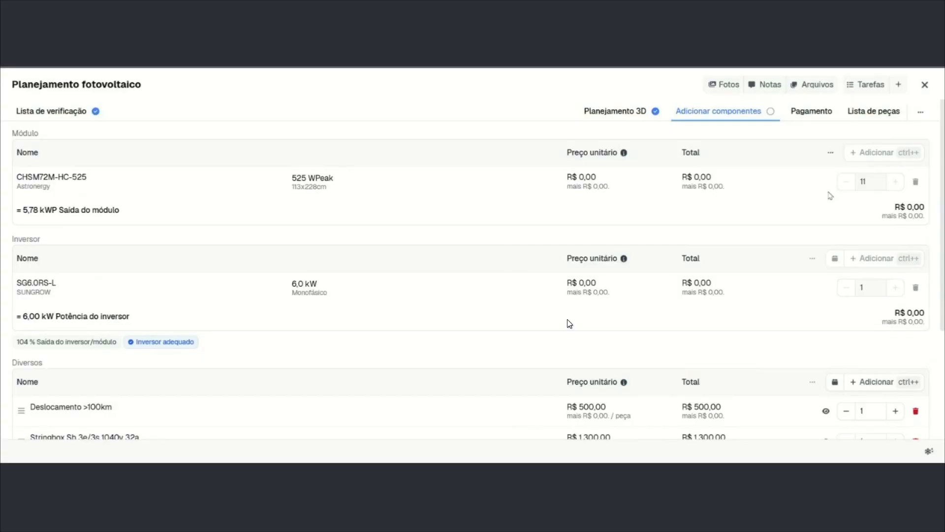
scroll(569, 323, down, 3)
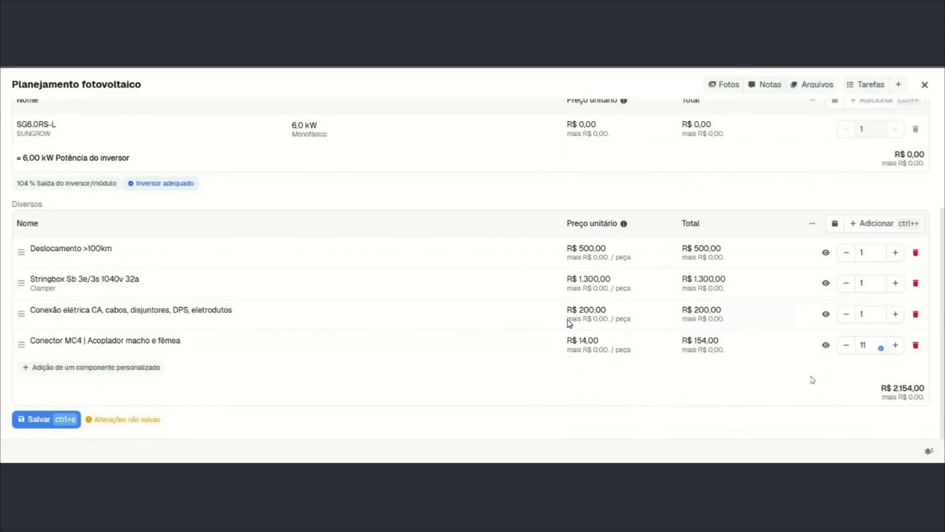
Open the unit price of Deslocamento >100km for editing and close it without changing the value.
click(584, 250)
drag(602, 300, 577, 303)
click(524, 388)
Delete all four components from the Diversos section.
click(916, 252)
click(915, 279)
click(915, 314)
click(915, 314)
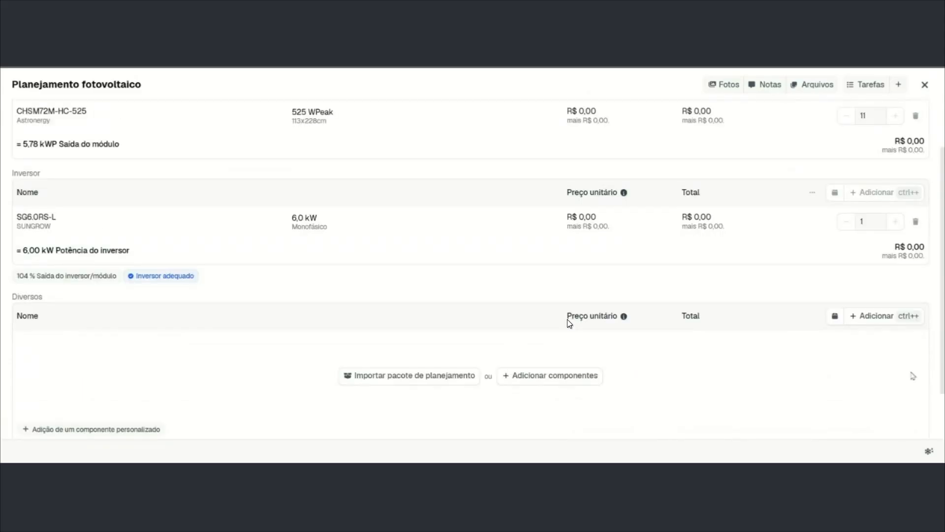
Import the Kit 6 kWp planning package into the plan and agree to replace the existing components.
scroll(659, 187, down, 1)
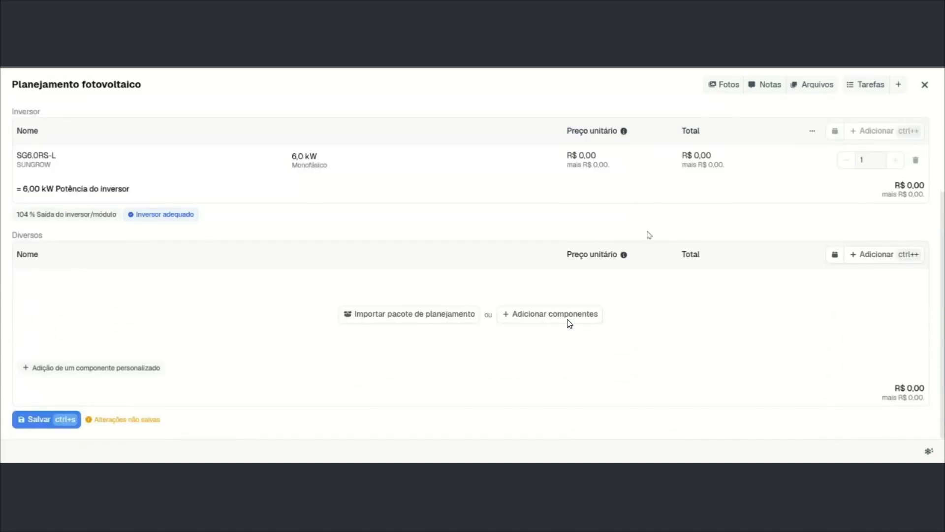
scroll(569, 324, up, 2)
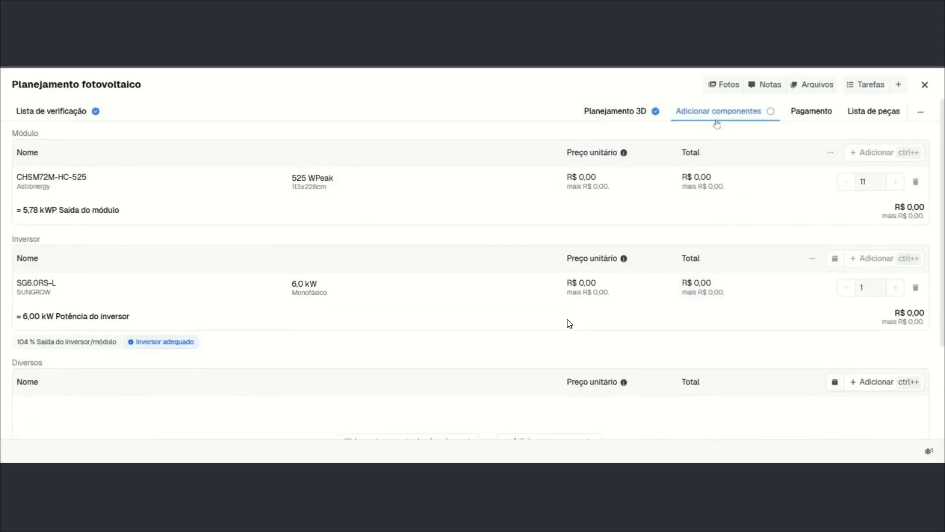
scroll(601, 186, down, 2)
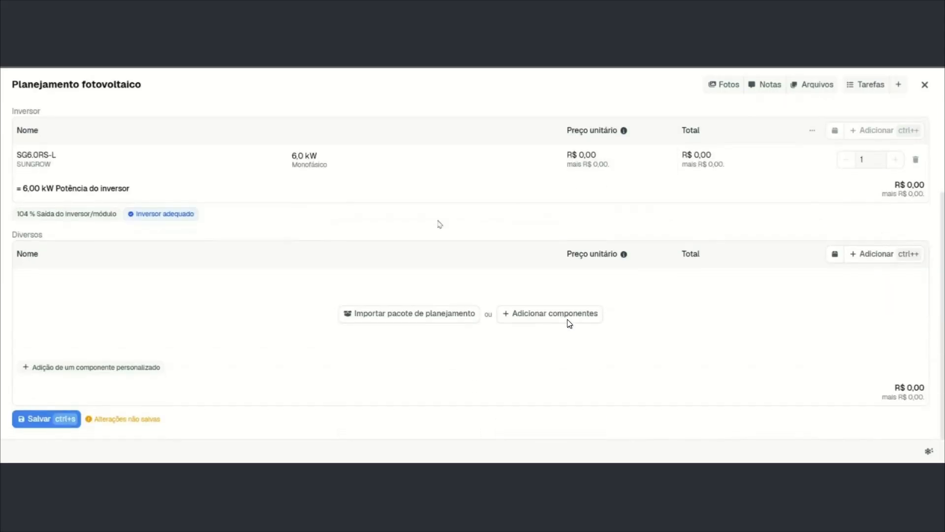
click(424, 317)
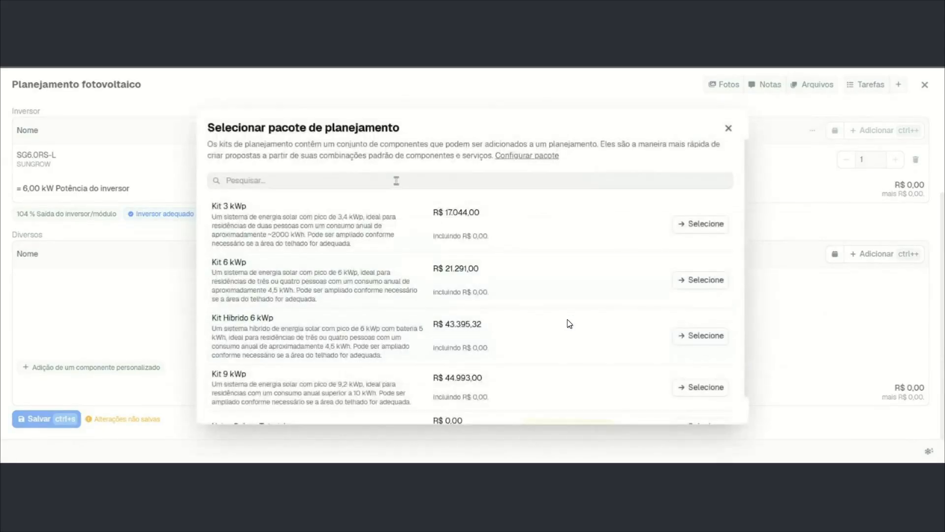
drag(748, 203, 750, 210)
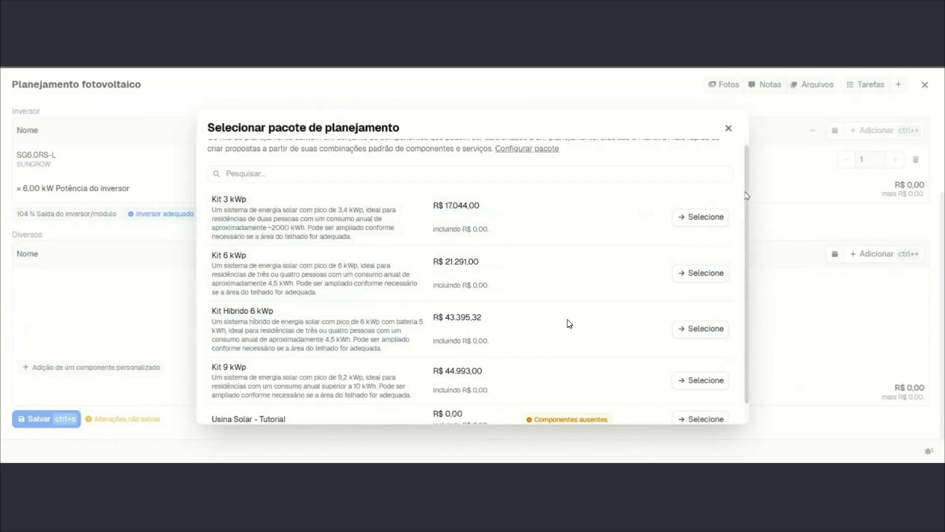
drag(748, 197, 756, 224)
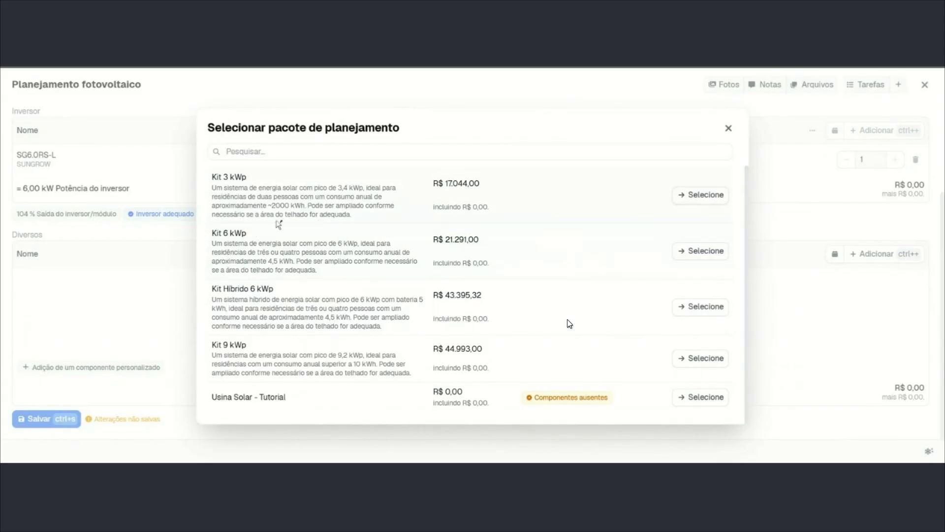
click(704, 253)
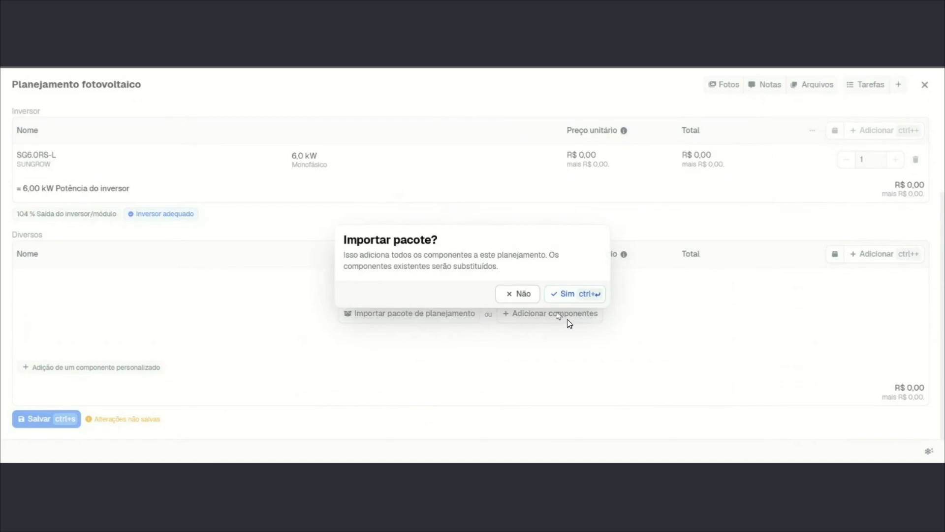
click(575, 294)
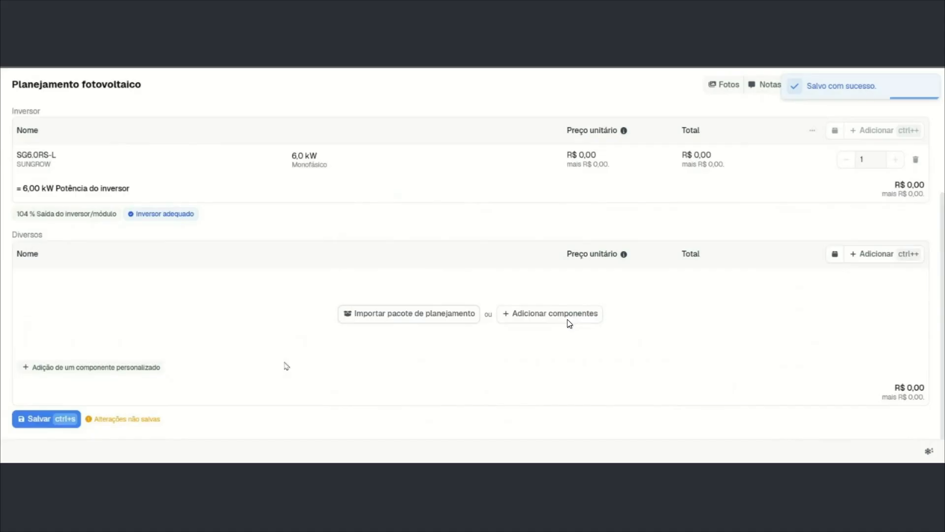
Examine the imported Diversos components' prices, customer visibility and suggested quantities at a larger display size, along with the module and inverter entries.
scroll(339, 280, down, 3)
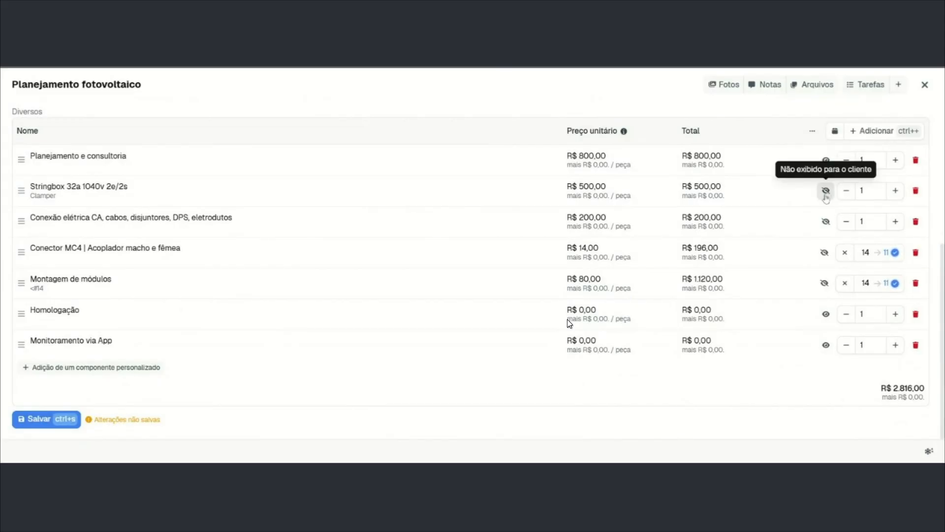
scroll(841, 212, up, 1)
key(ctrl+plus)
key(ctrl+minus)
key(ctrl+plus)
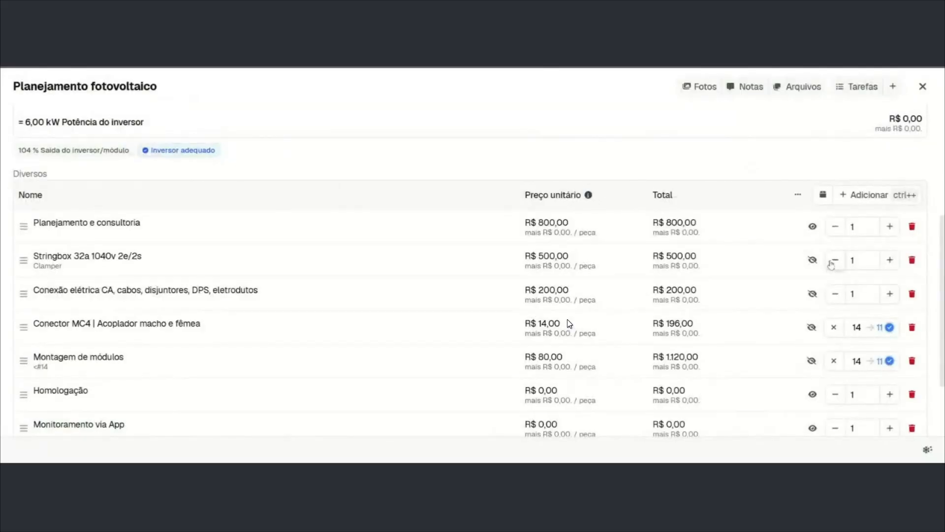
scroll(831, 265, up, 1)
scroll(830, 265, down, 2)
key(ctrl+plus)
key(ctrl+plus)
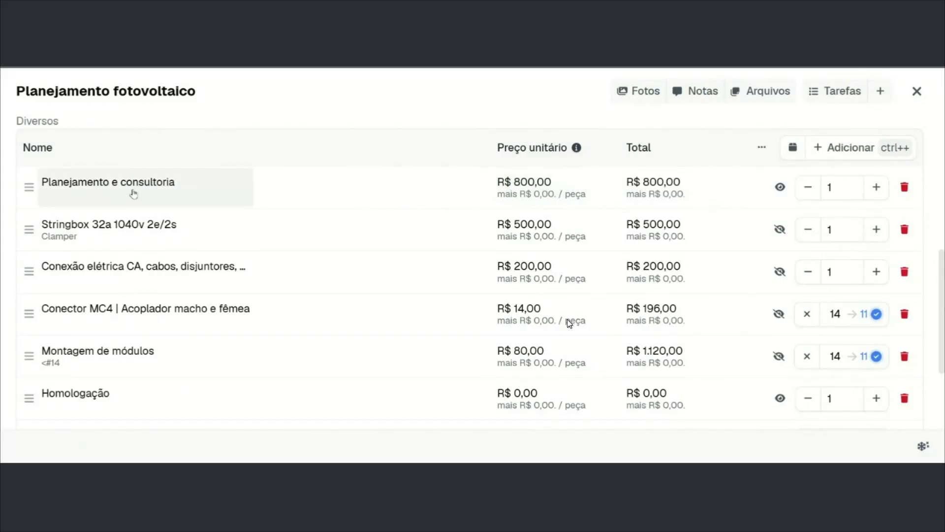
scroll(135, 193, up, 6)
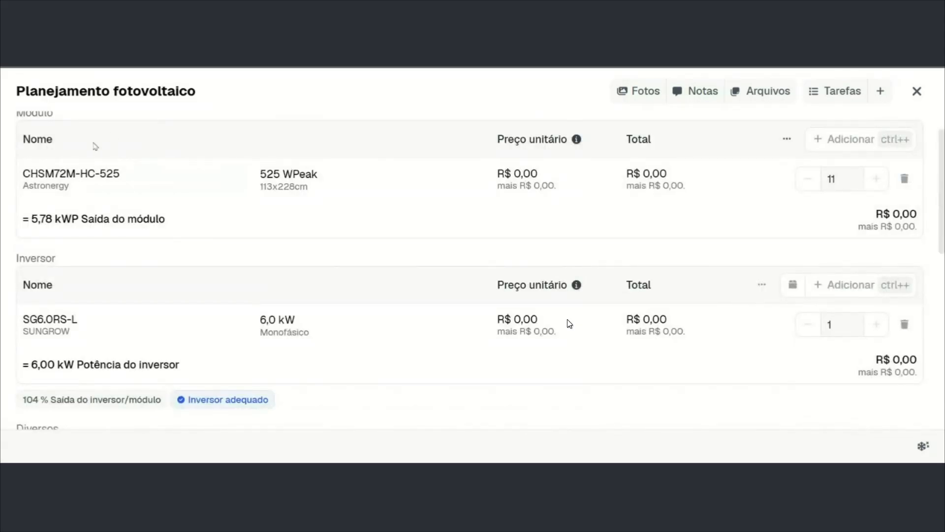
Review the Diversos components and accept the suggested quantity of 11 for Conector MC4 and Montagem de módulos.
scroll(311, 161, down, 3)
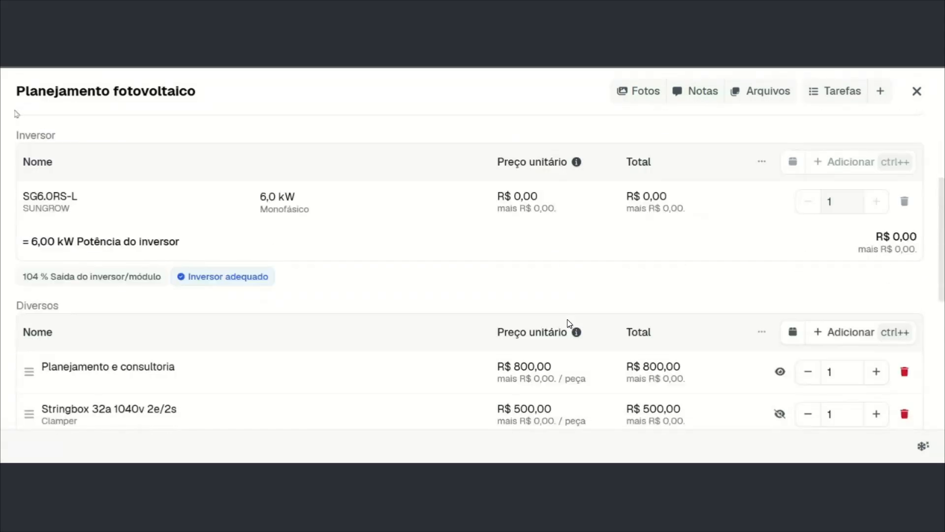
scroll(329, 186, down, 4)
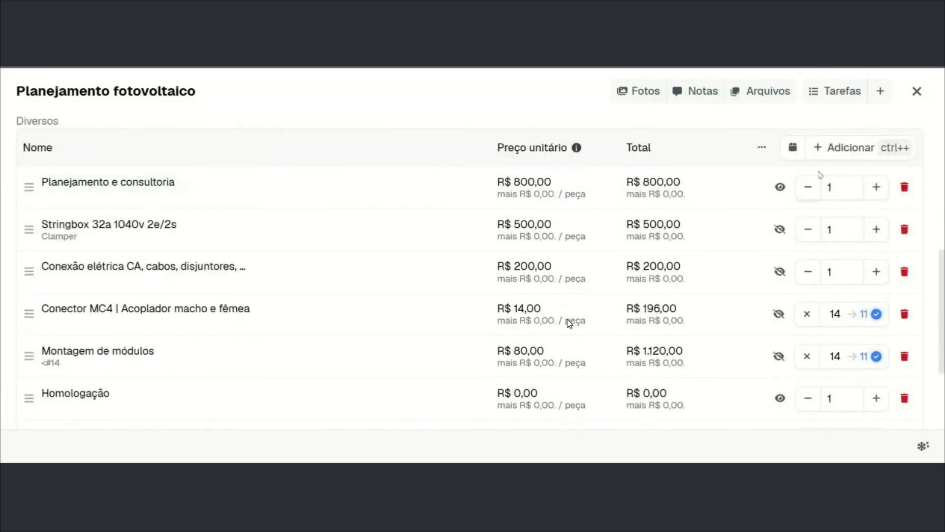
scroll(570, 322, down, 2)
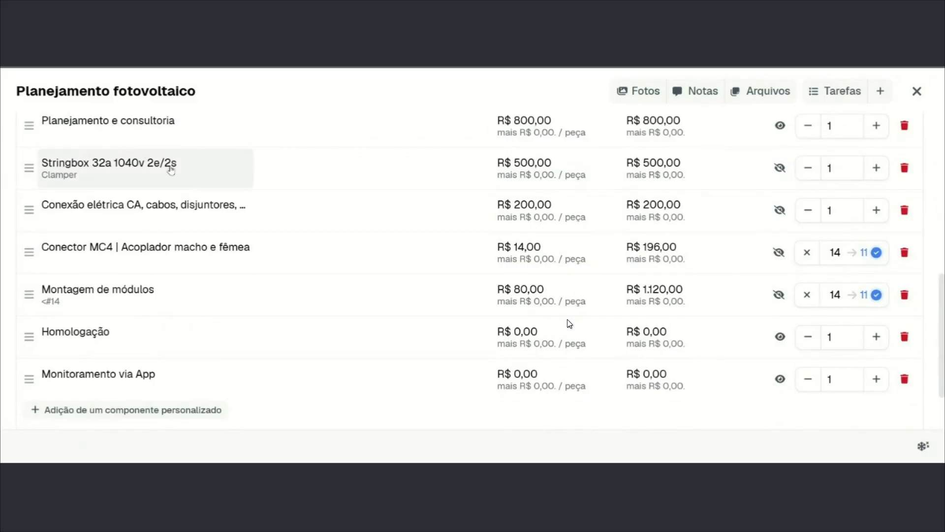
mouse_move(154, 170)
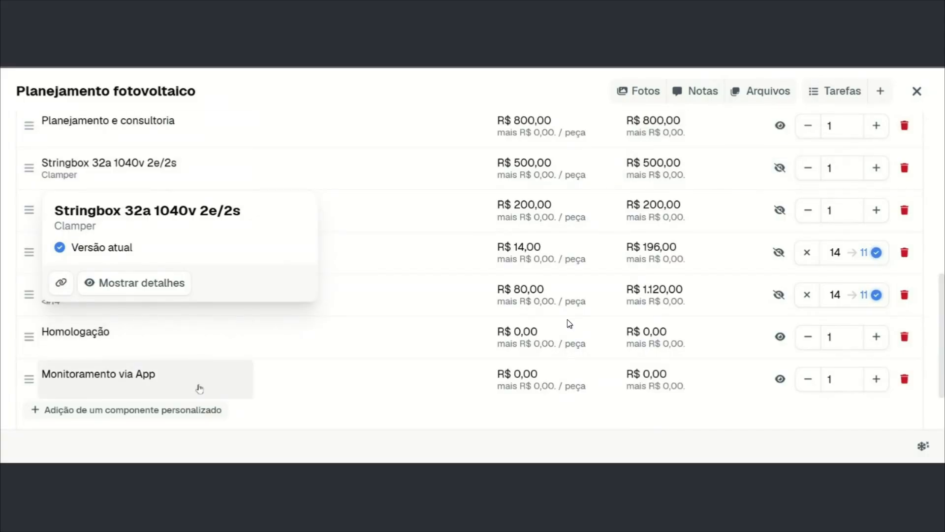
click(362, 441)
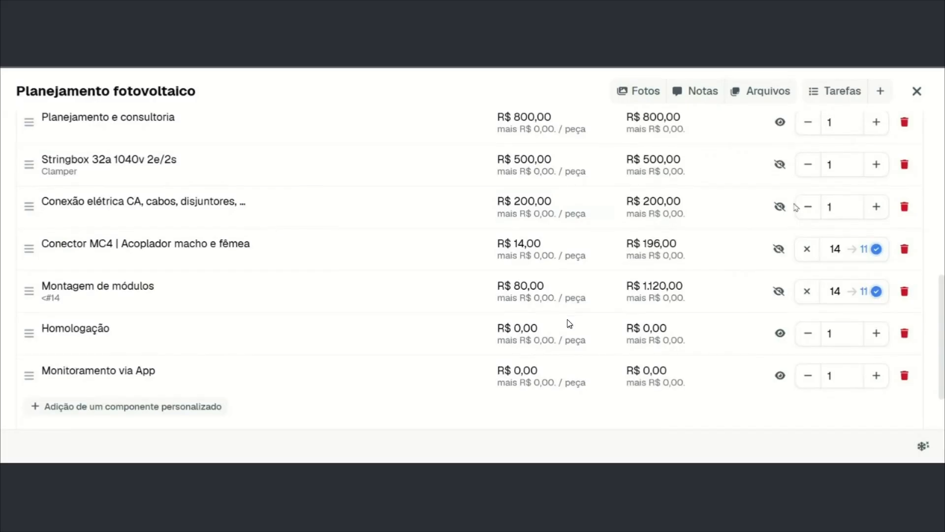
scroll(569, 323, down, 2)
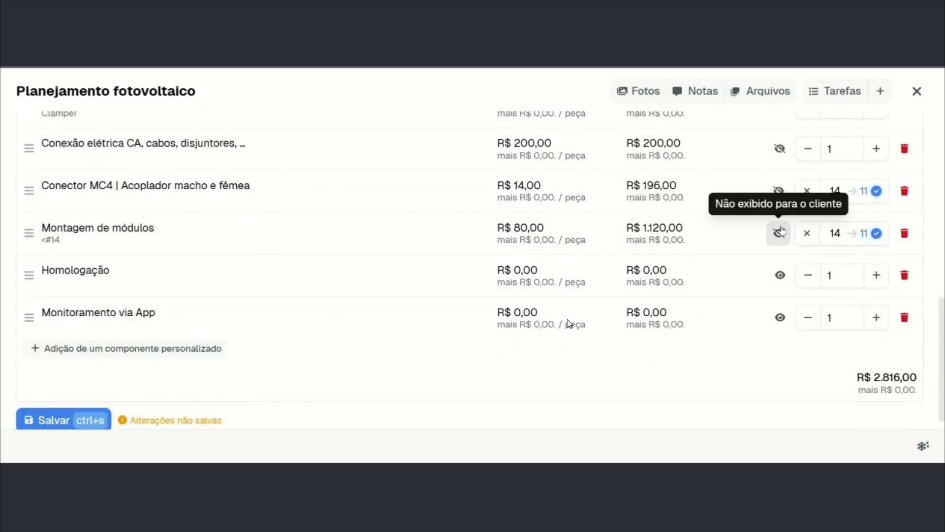
mouse_move(878, 194)
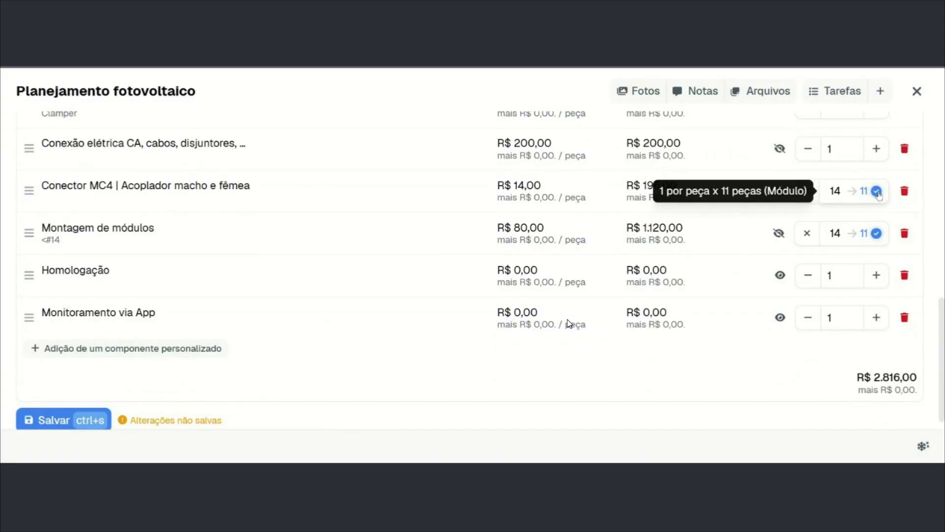
click(876, 191)
click(877, 233)
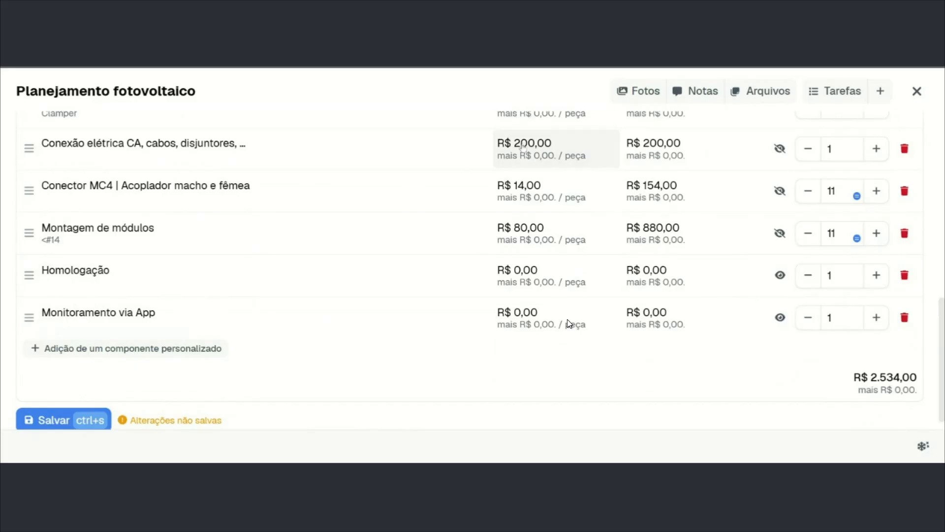
Create and add a custom Diversos component named valor total with a price of R$ 20000.
scroll(569, 324, up, 3)
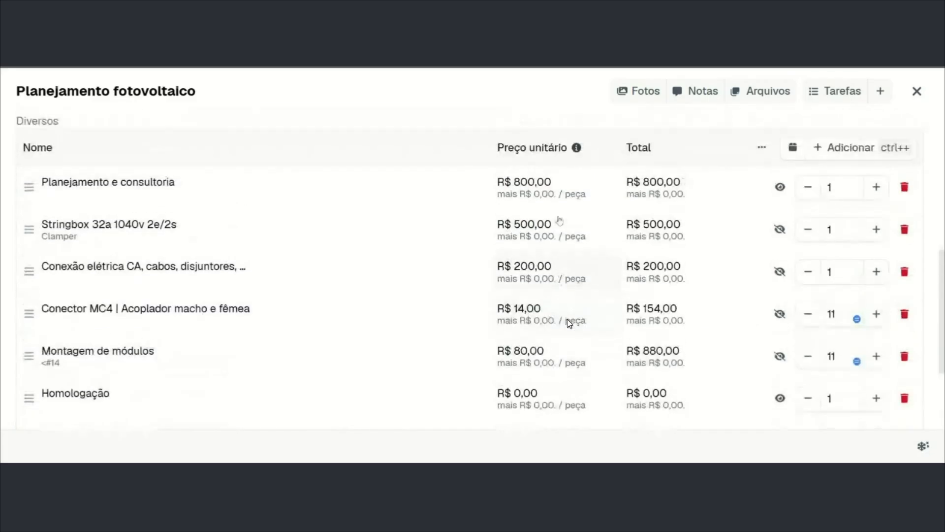
scroll(556, 192, down, 1)
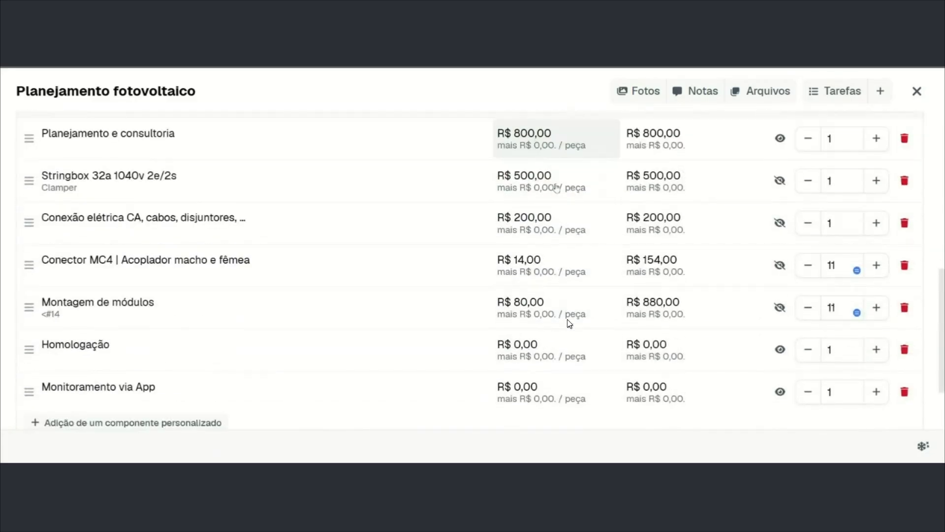
scroll(569, 323, down, 2)
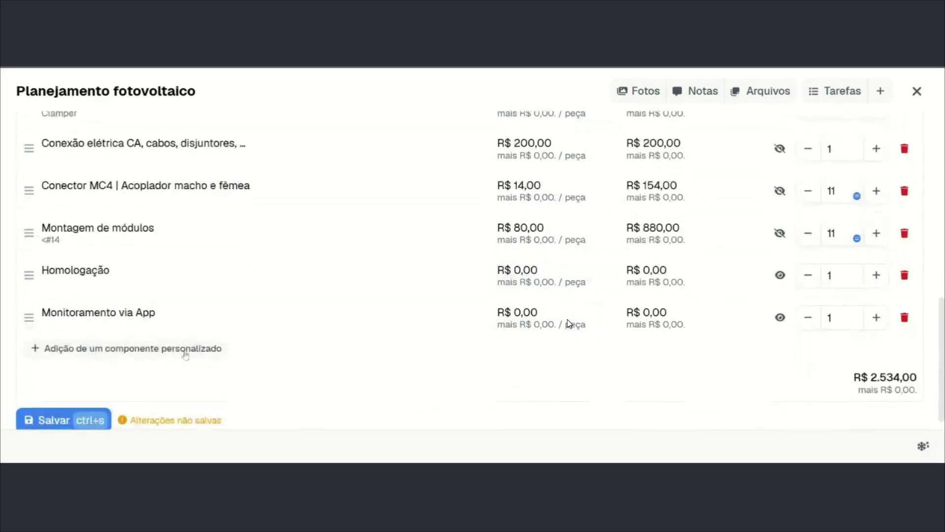
click(145, 351)
click(103, 358)
text(valor t)
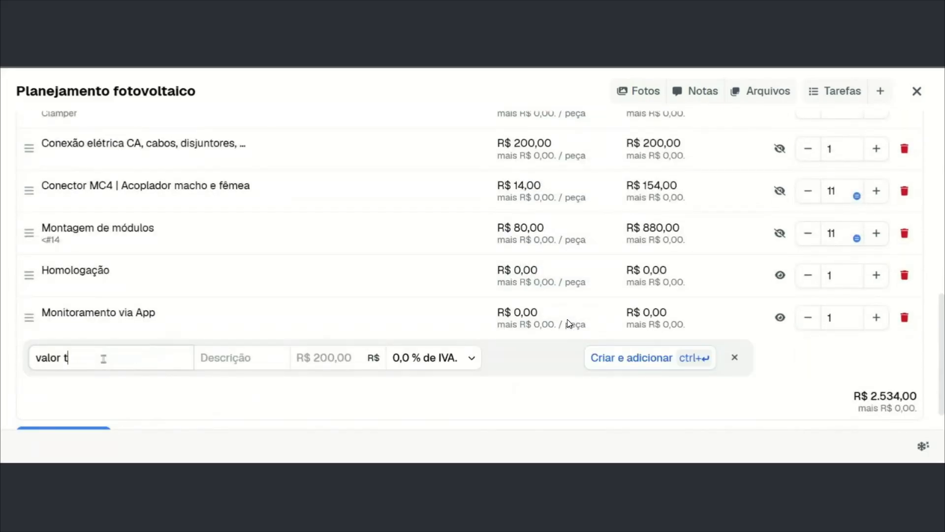
text(otal)
click(331, 361)
text(20000)
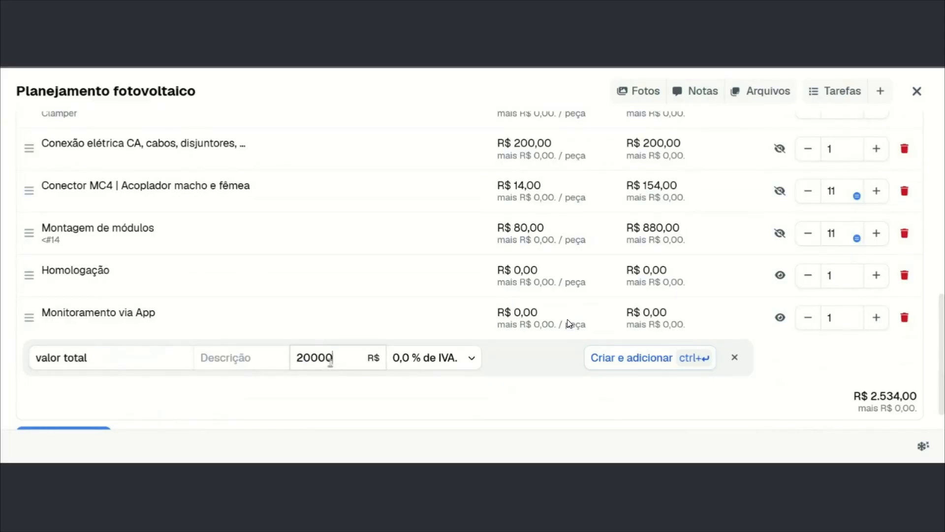
click(644, 358)
Clear the unit prices of Planejamento e consultoria and Stringbox 32a 1040v 2e/2s so each is R$ 0,00.
scroll(580, 246, up, 4)
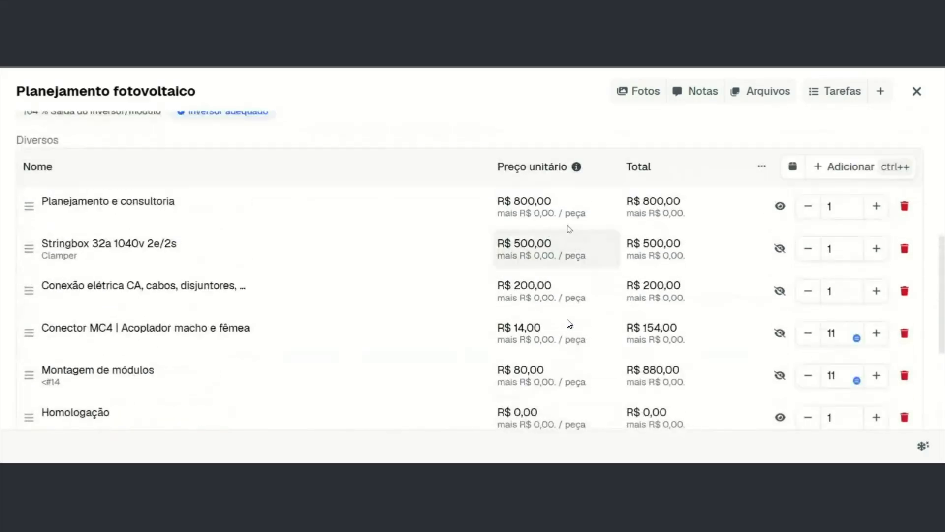
click(566, 206)
text(8)
key(BackSpace)
click(684, 327)
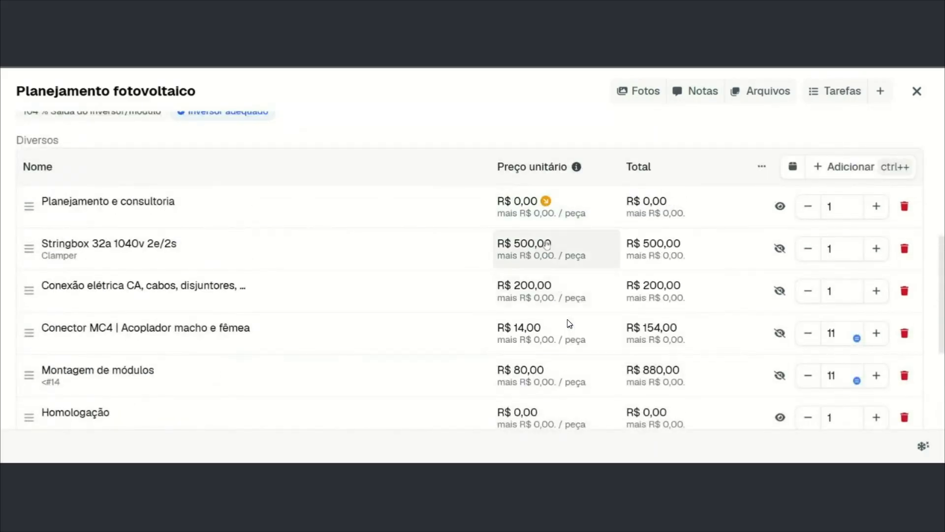
click(546, 245)
key(BackSpace)
key(BackSpace)
key(BackSpace)
click(685, 366)
Clear the unit prices of the Conexão elétrica CA and Conector MC4 components so each is R$ 0,00.
click(541, 288)
key(BackSpace)
key(BackSpace)
key(BackSpace)
click(827, 407)
click(569, 324)
key(BackSpace)
key(BackSpace)
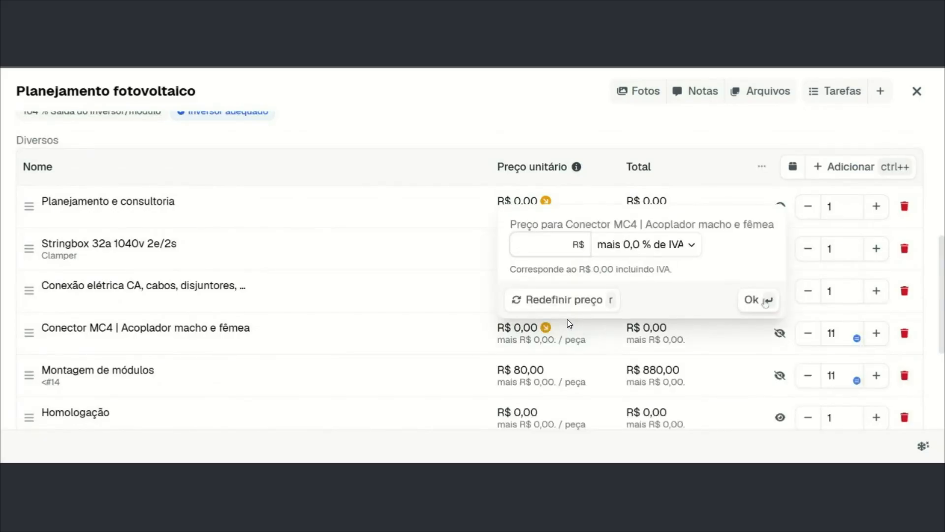
key(Return)
Clear the unit price of Montagem de módulos so it is R$ 0,00.
scroll(570, 323, down, 1)
click(570, 323)
key(BackSpace)
key(BackSpace)
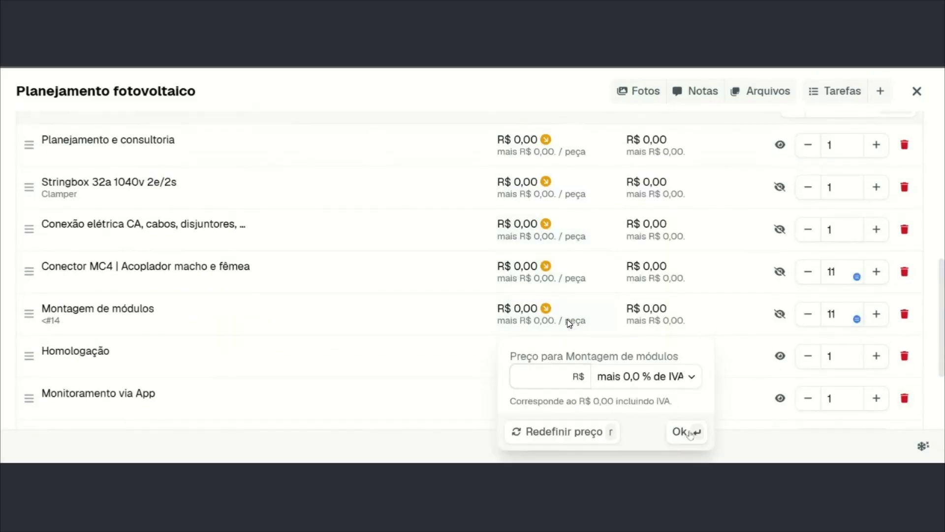
key(Return)
Save the component changes, and hide the valor total component from the customer with another save.
scroll(569, 323, down, 3)
key(ctrl+minus)
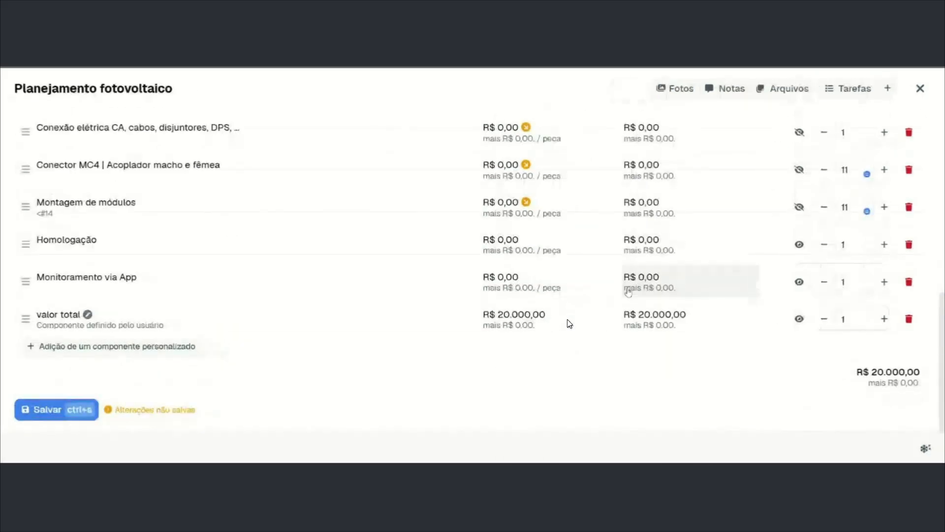
click(59, 411)
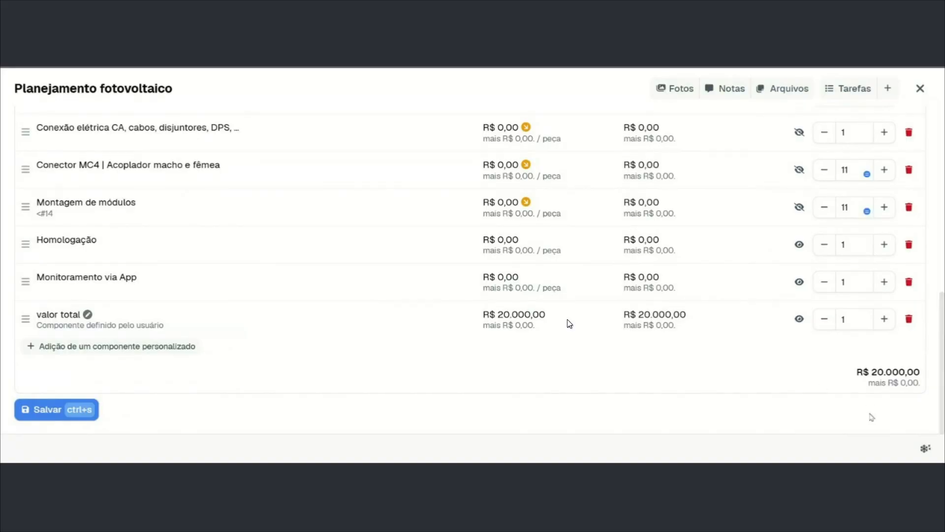
click(798, 318)
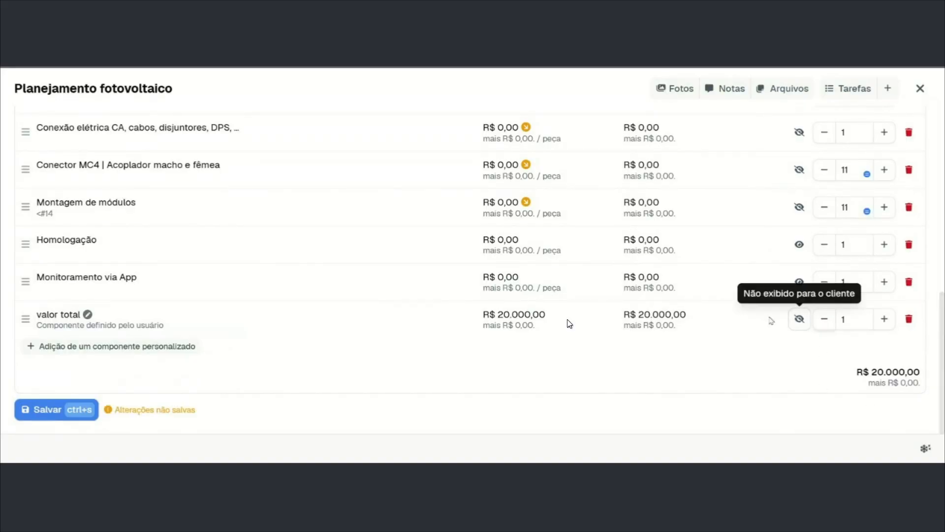
click(76, 407)
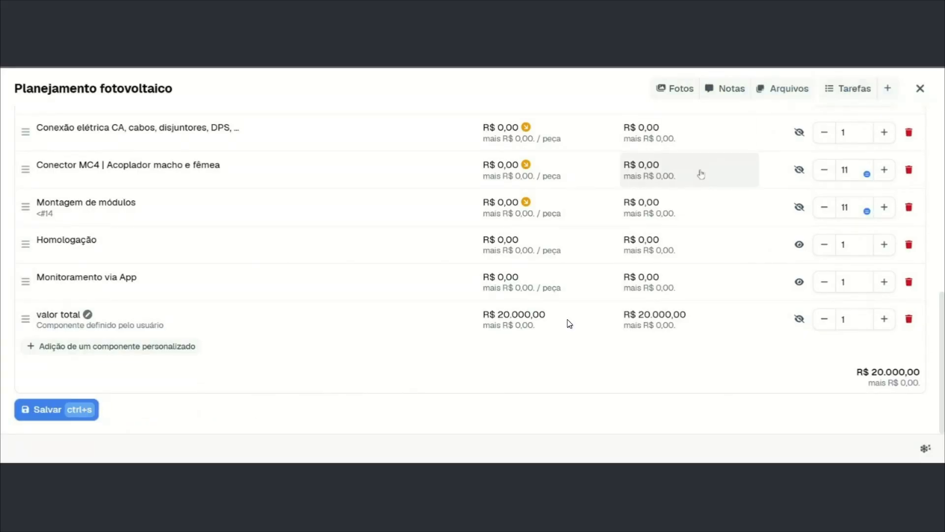
Add the BLACKFRIDAY 10,00 % discount template to the plan's purchase payment.
scroll(721, 212, up, 5)
scroll(723, 211, up, 5)
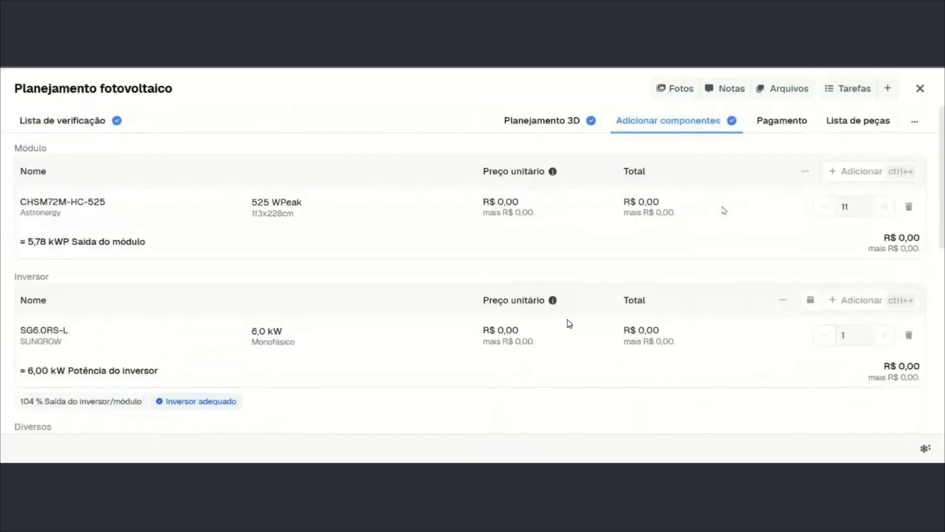
click(786, 124)
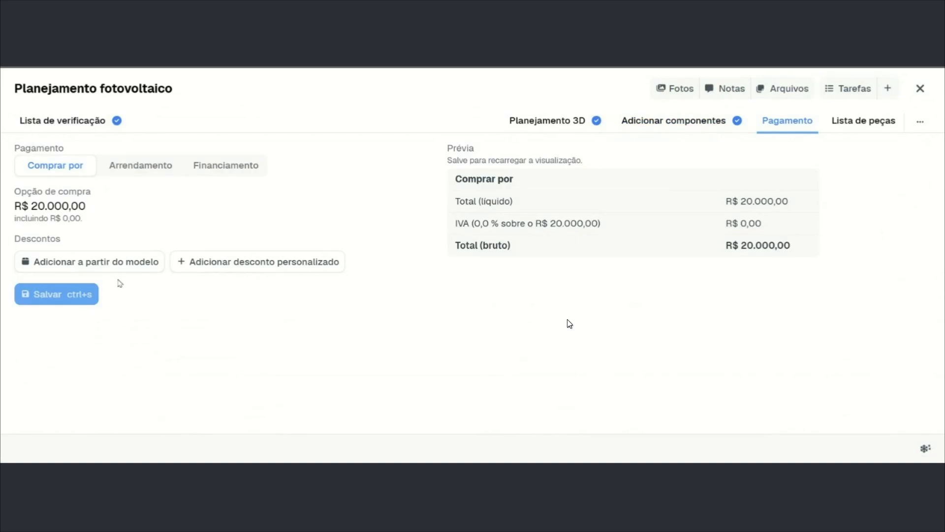
click(127, 261)
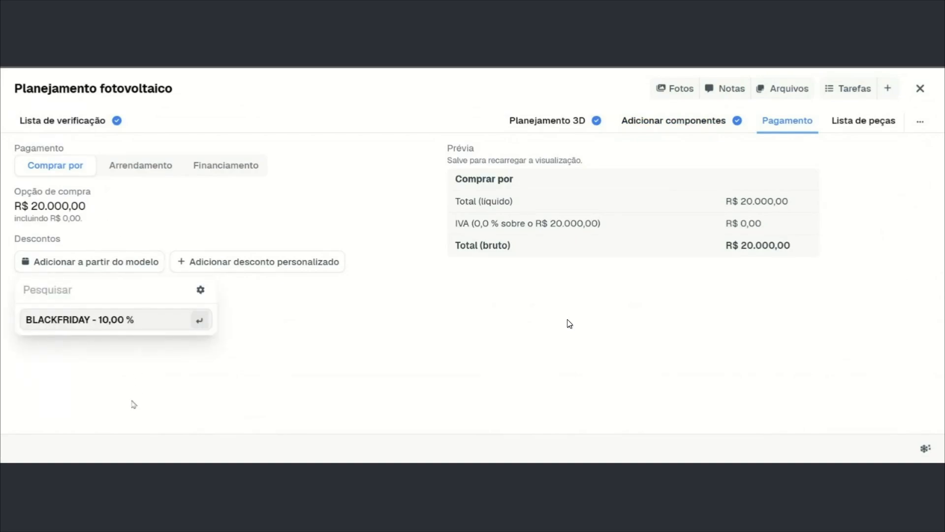
click(108, 322)
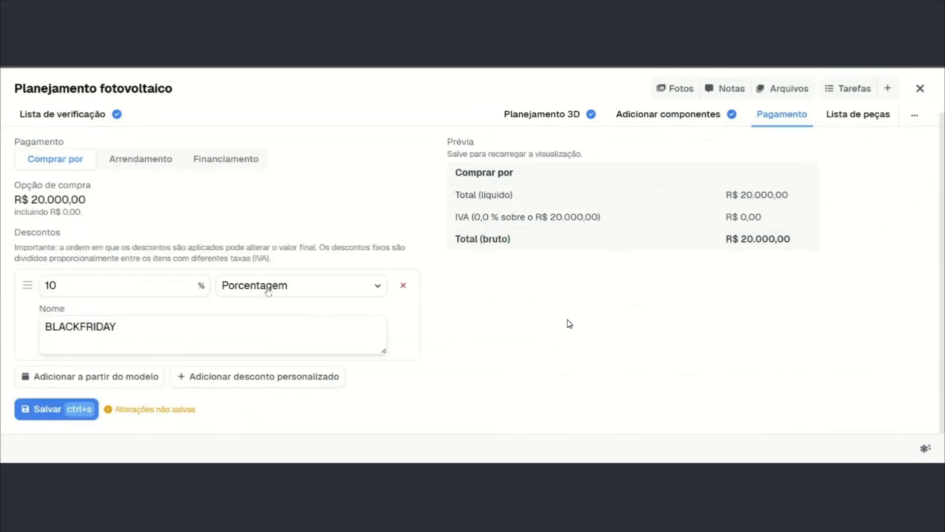
Clear the name and percentage of the BLACKFRIDAY discount.
drag(158, 329, 25, 335)
key(BackSpace)
click(82, 287)
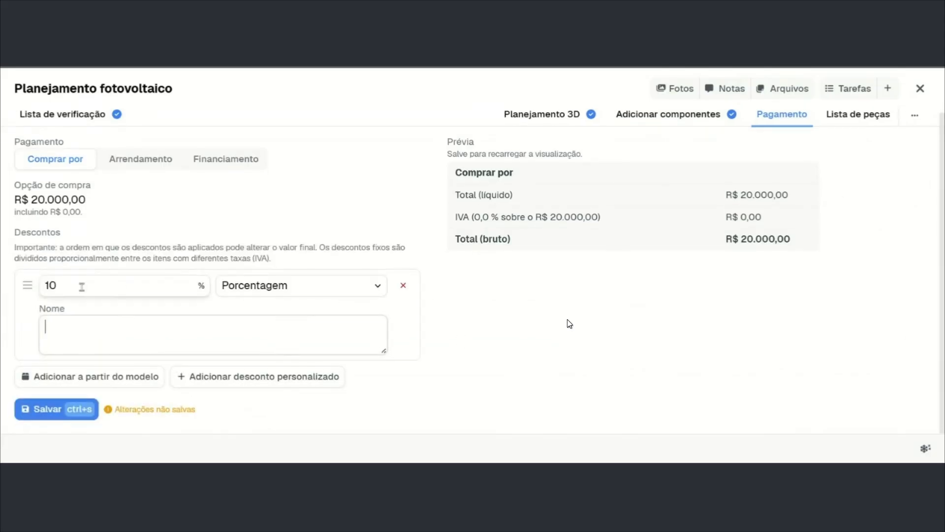
double_click(95, 285)
key(BackSpace)
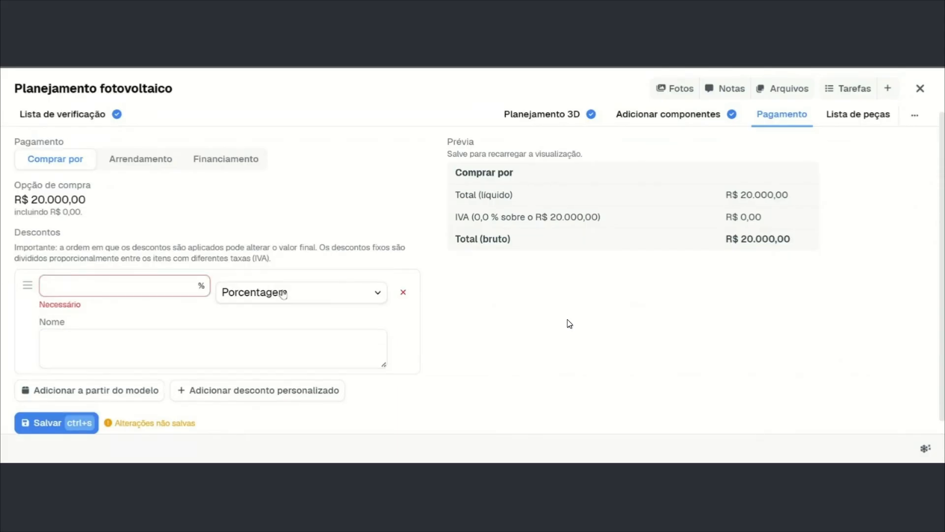
click(285, 308)
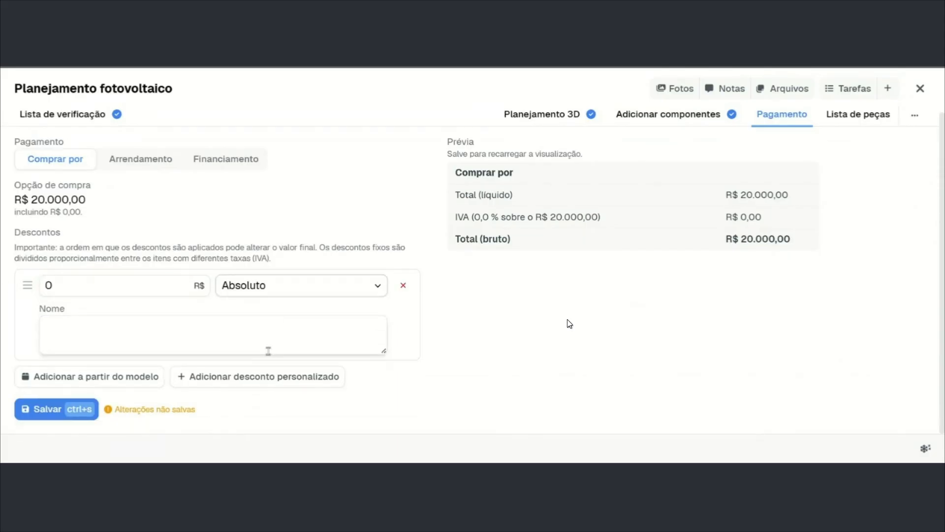
click(264, 291)
click(278, 333)
Set the discount to 3 percent, name it Pagamento à vista, and save the payment settings.
drag(136, 286, 1, 265)
text(3)
click(126, 328)
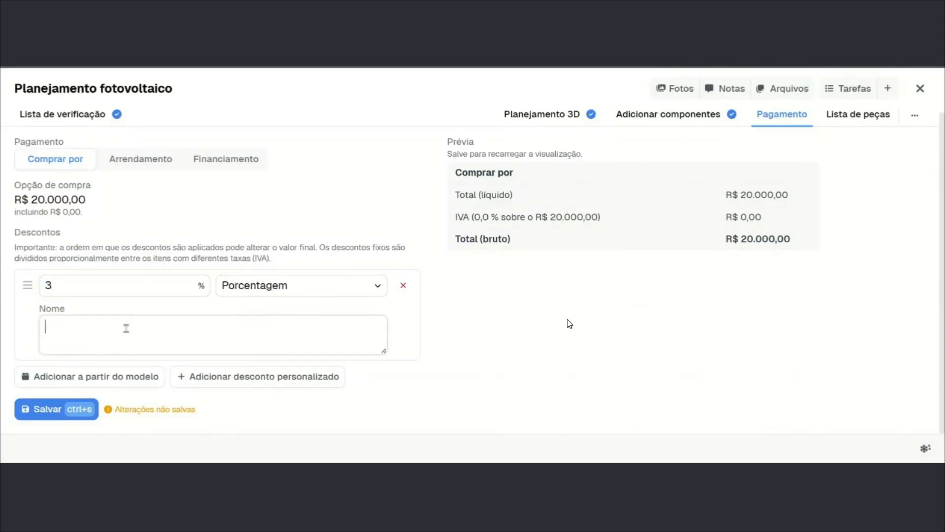
text(Pagamento à vista)
click(48, 408)
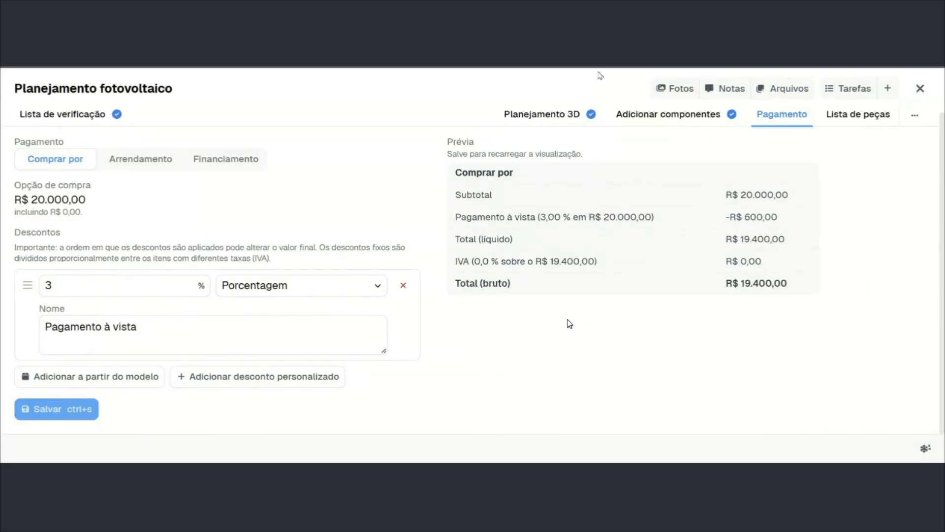
Review the parts list's component prices, quantities and payment totals, and close the photovoltaic planning.
click(857, 124)
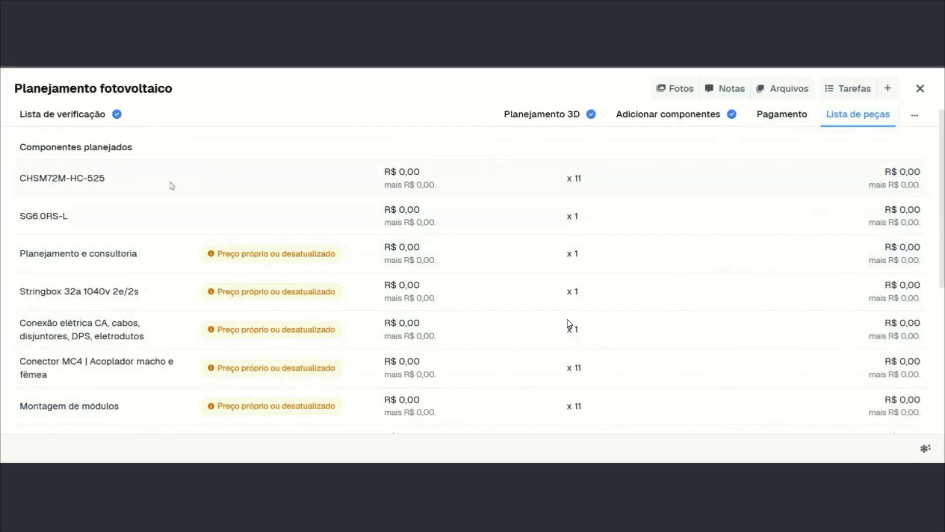
scroll(583, 217, down, 1)
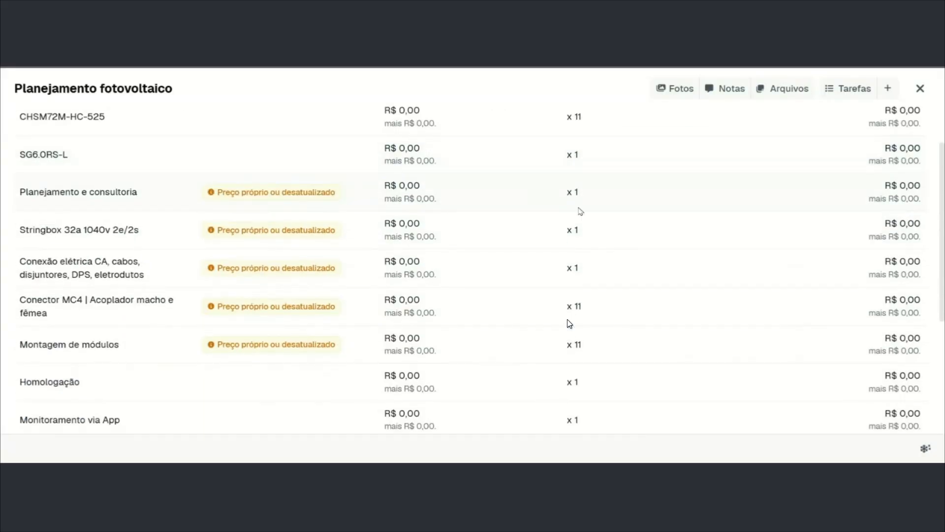
scroll(583, 196, down, 1)
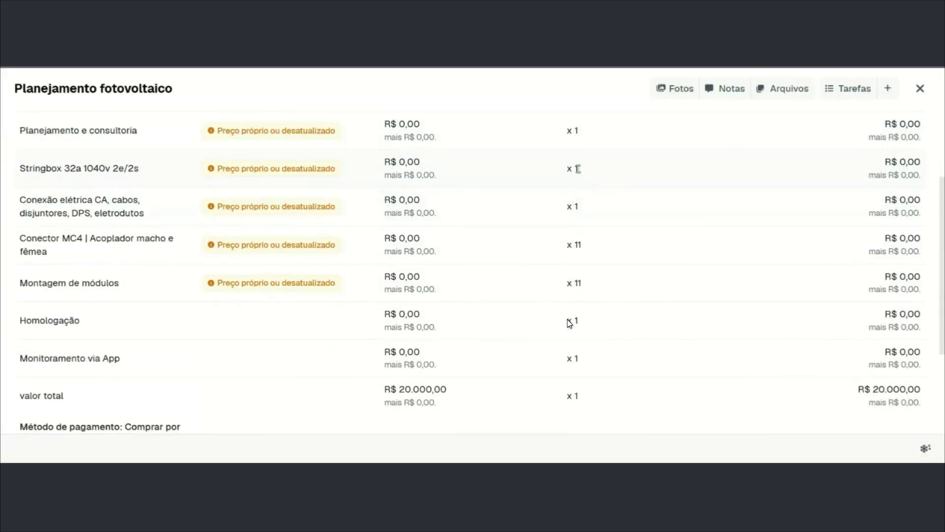
scroll(590, 221, down, 1)
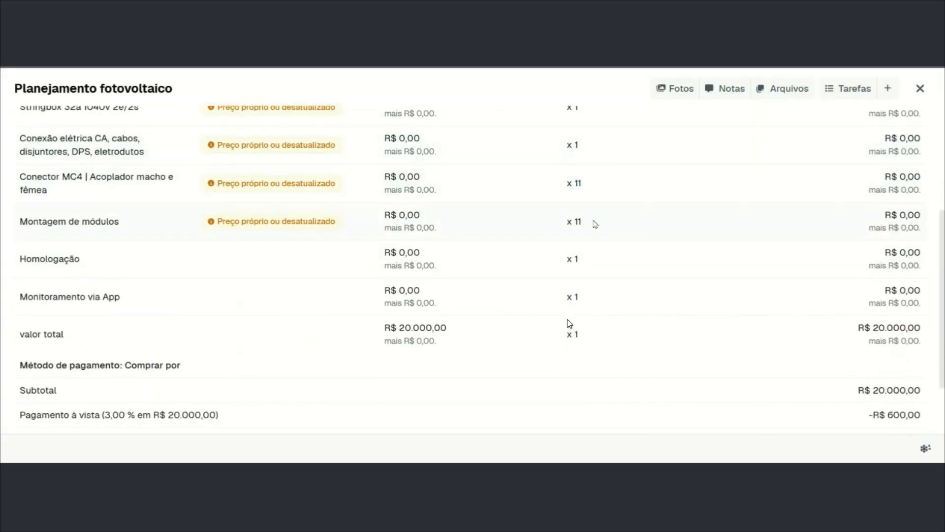
scroll(604, 216, down, 1)
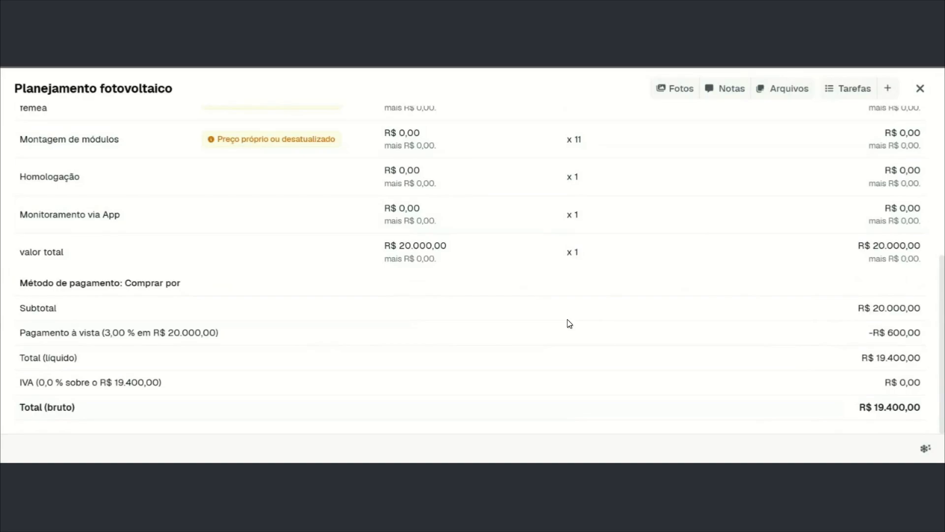
scroll(788, 212, up, 2)
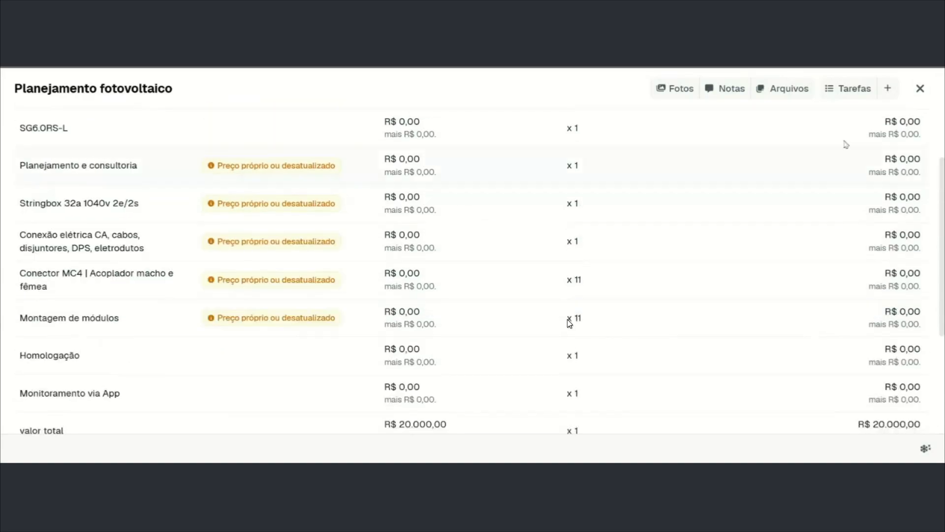
click(920, 88)
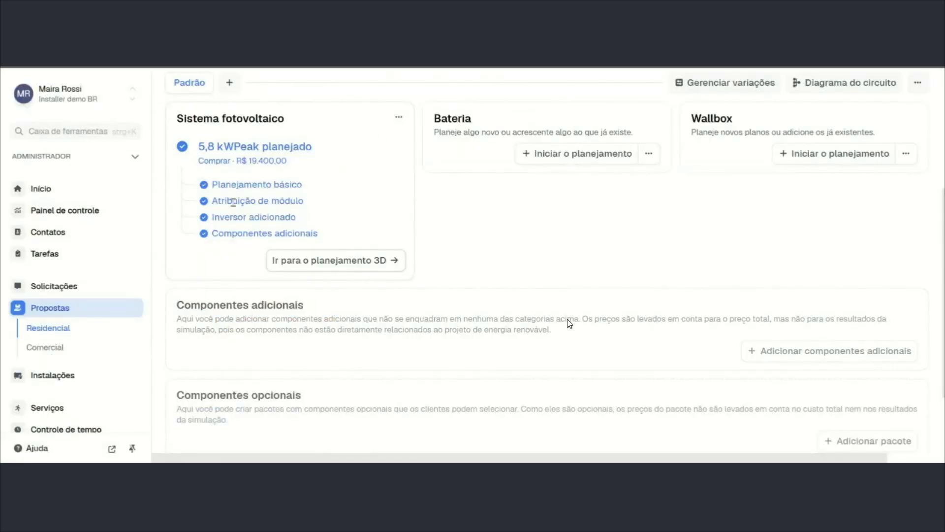